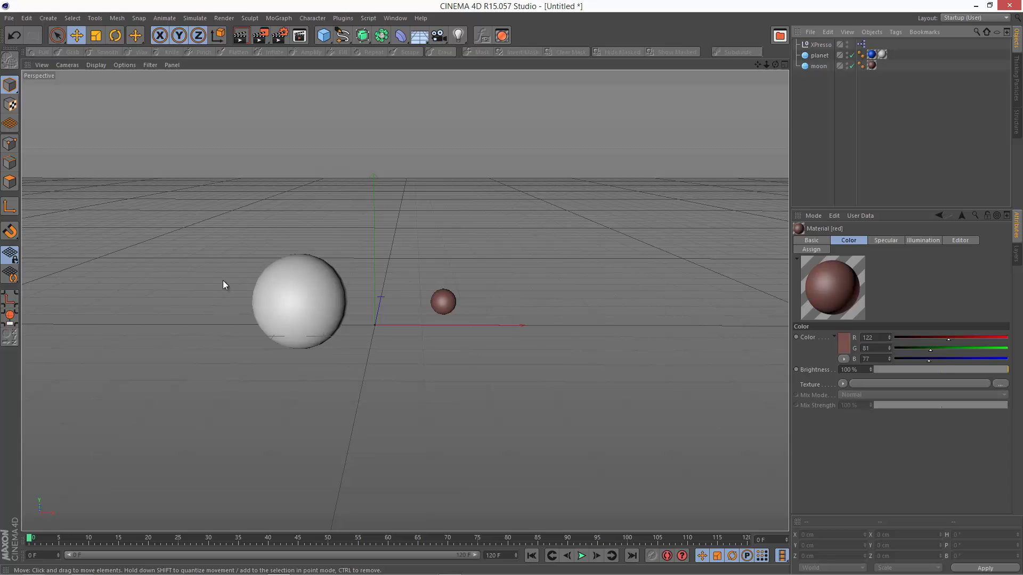
Step: Select the planet sphere and drag it up and around to confirm the moon follows
{"action": "left_click", "coordinate": [300, 279]}
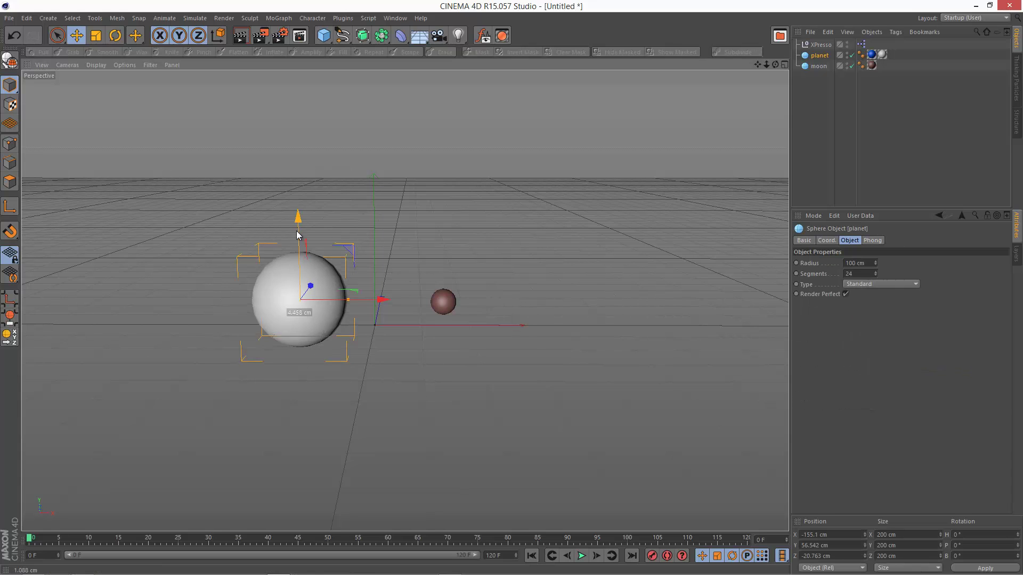
{"action": "left_click_drag", "start_coordinate": [296, 231], "coordinate": [317, 149]}
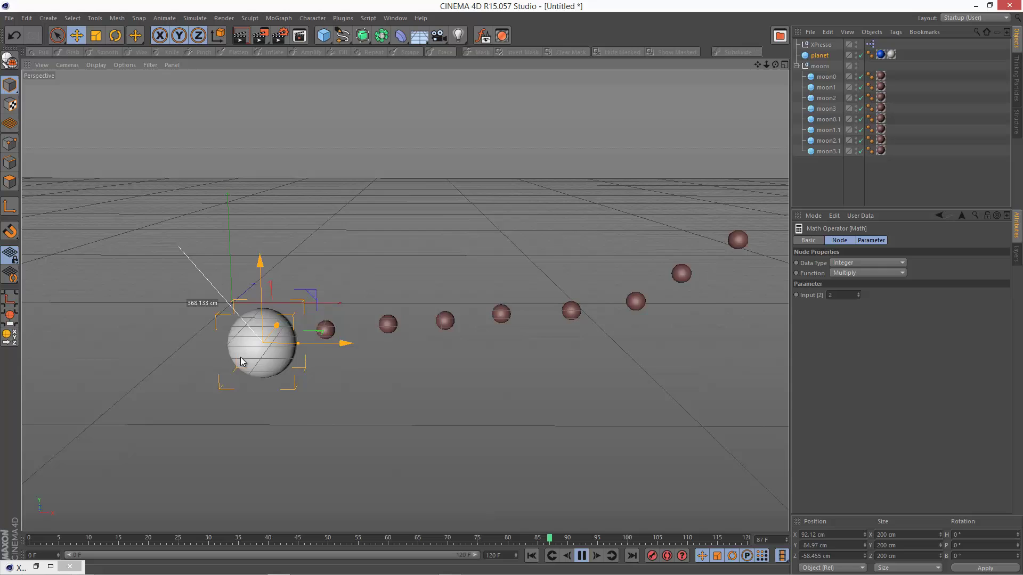
{"action": "left_click_drag", "start_coordinate": [240, 357], "coordinate": [220, 165]}
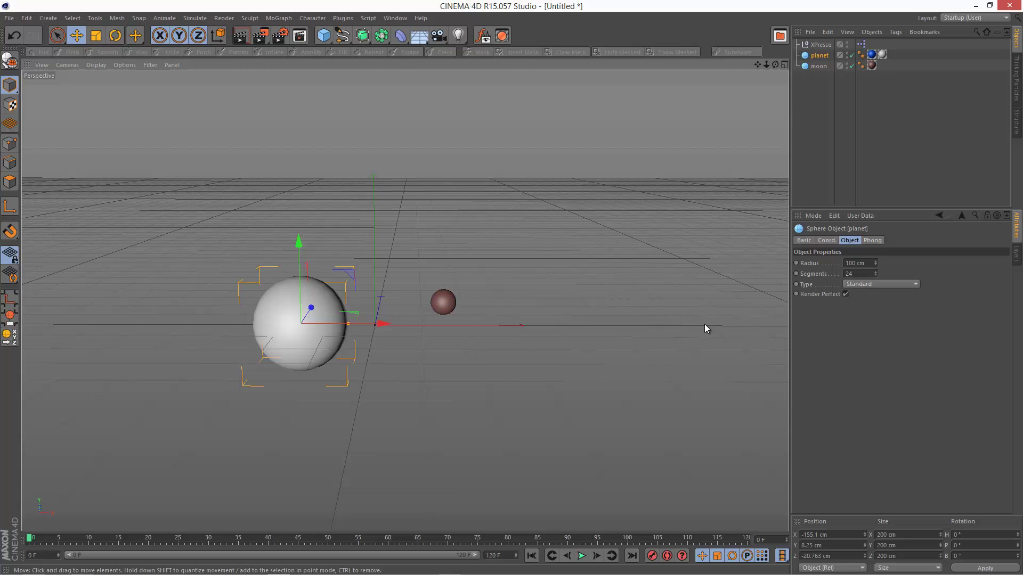
Step: Open the XPresso graph and inspect the planet, Memory, Vector2Reals and Reals2Vector nodes
{"action": "double_click", "coordinate": [861, 44]}
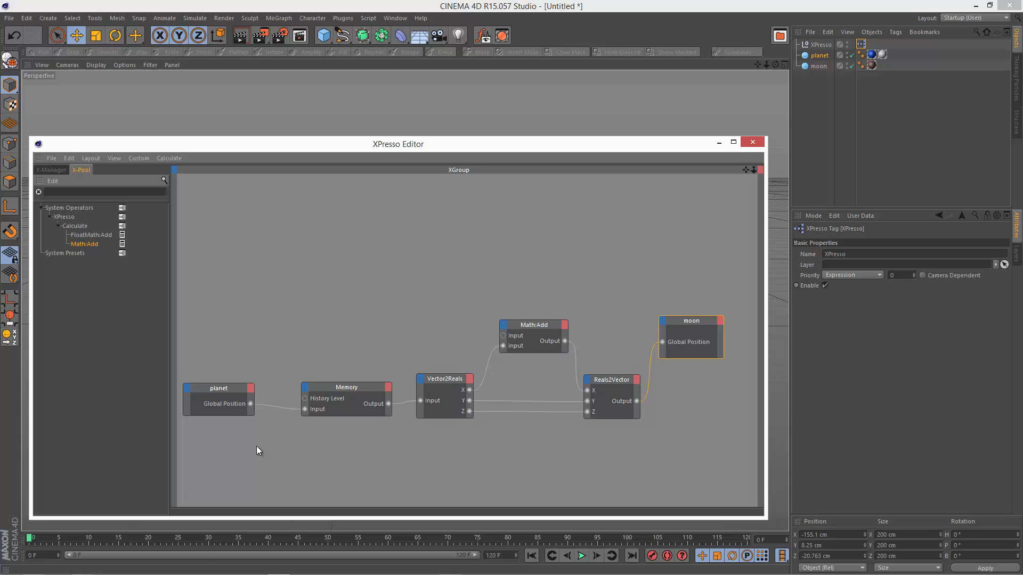
{"action": "left_click_drag", "start_coordinate": [228, 391], "coordinate": [230, 393]}
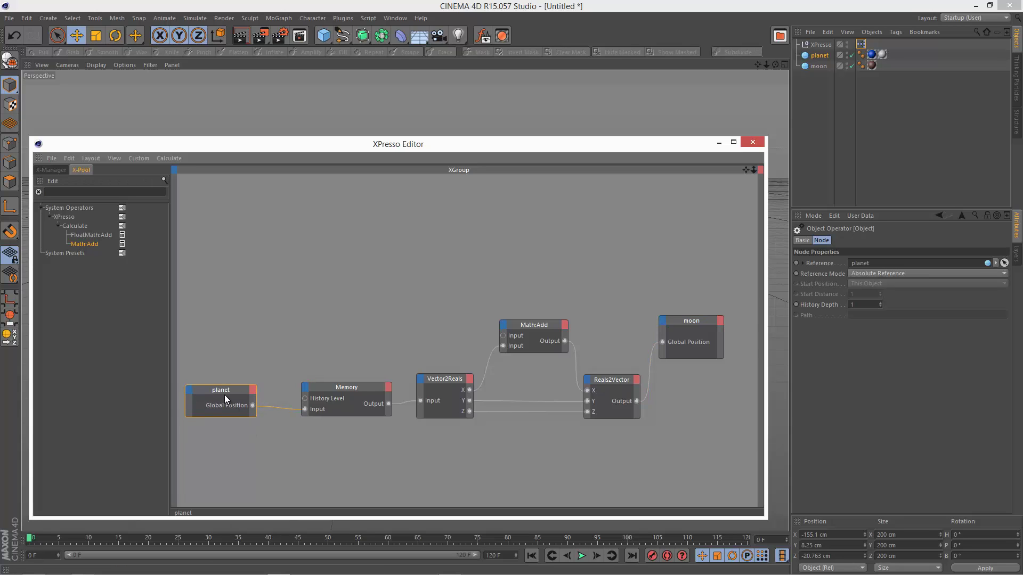
{"action": "left_click", "coordinate": [341, 387]}
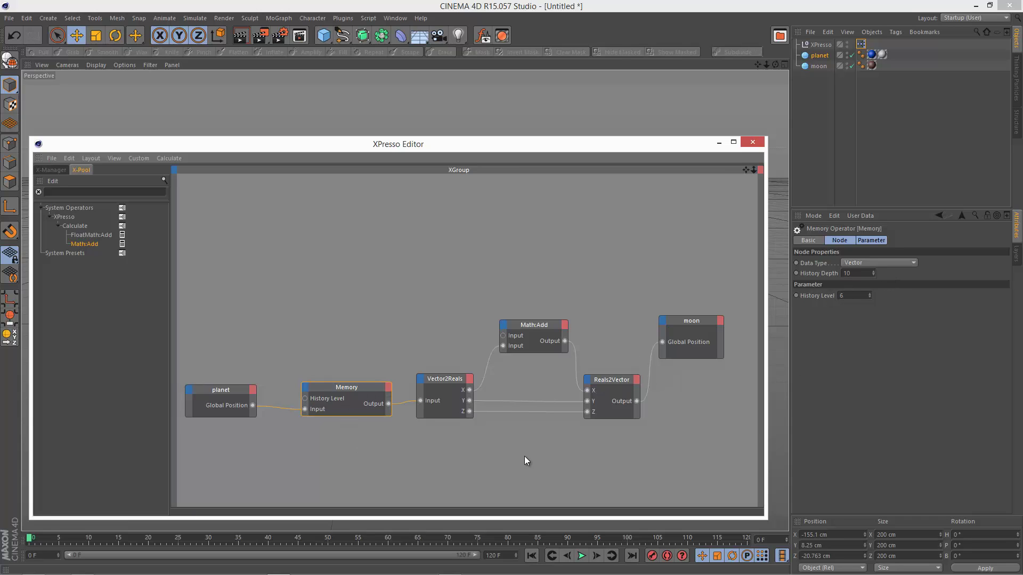
{"action": "left_click", "coordinate": [455, 382]}
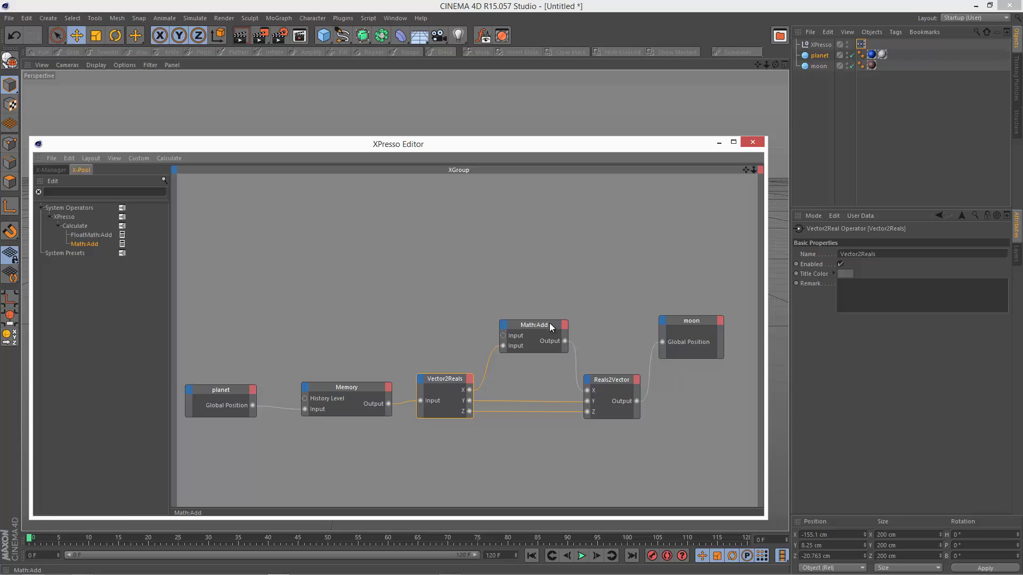
{"action": "left_click", "coordinate": [589, 382]}
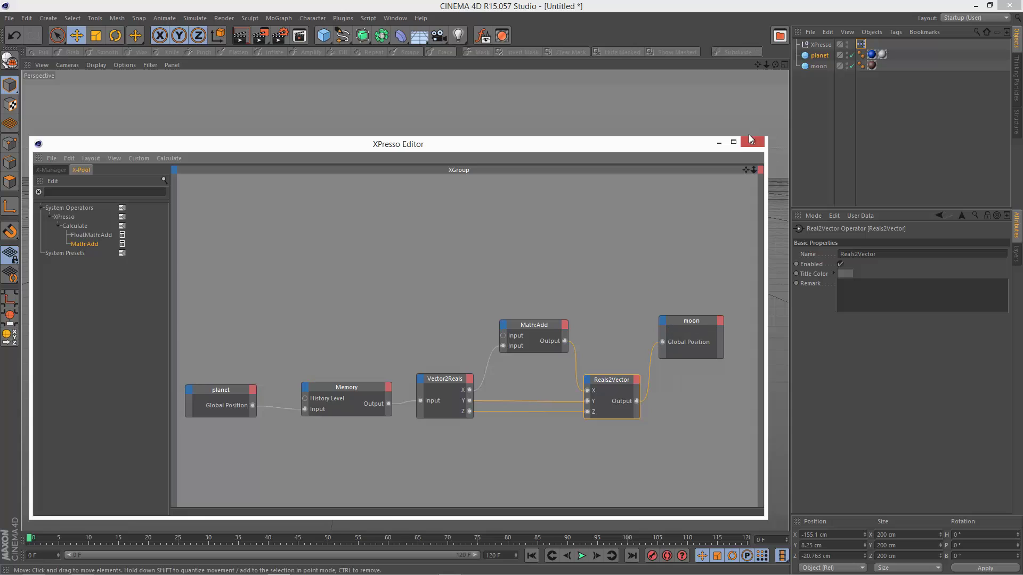
Step: With the graph minimized, play the animation, move the planet on Y, and stop at frame 68
{"action": "left_click", "coordinate": [720, 143]}
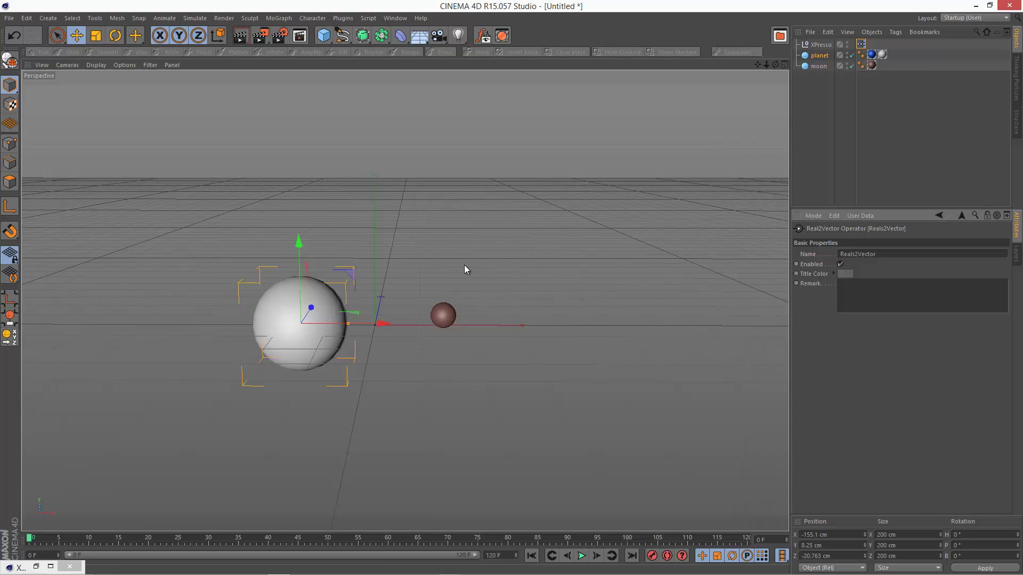
{"action": "left_click", "coordinate": [581, 557]}
{"action": "left_click_drag", "start_coordinate": [297, 270], "coordinate": [309, 342]}
{"action": "left_click", "coordinate": [582, 557]}
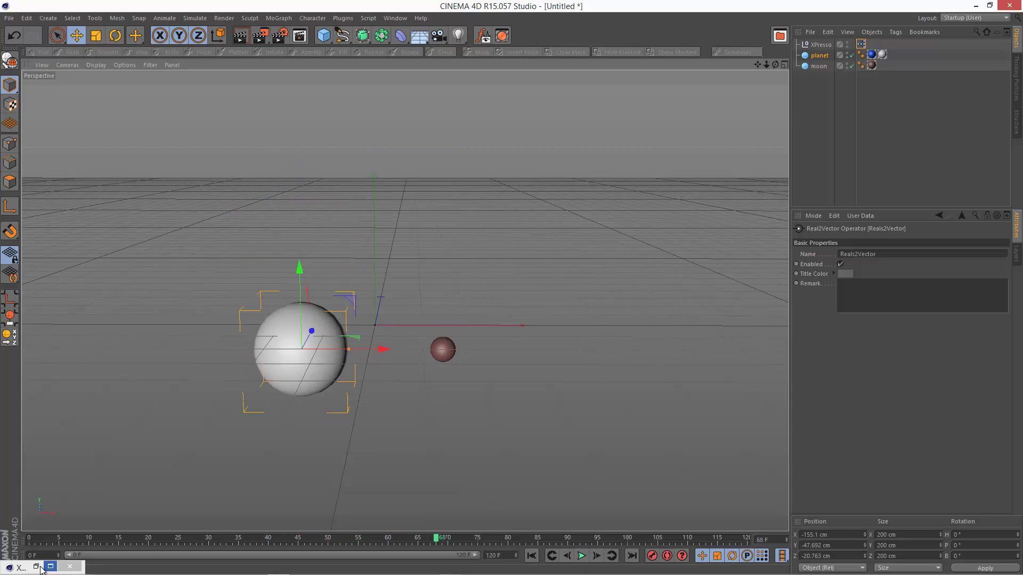
Step: Restore the XPresso graph, shift the Memory node slightly left, and minimize it again
{"action": "left_click", "coordinate": [37, 567]}
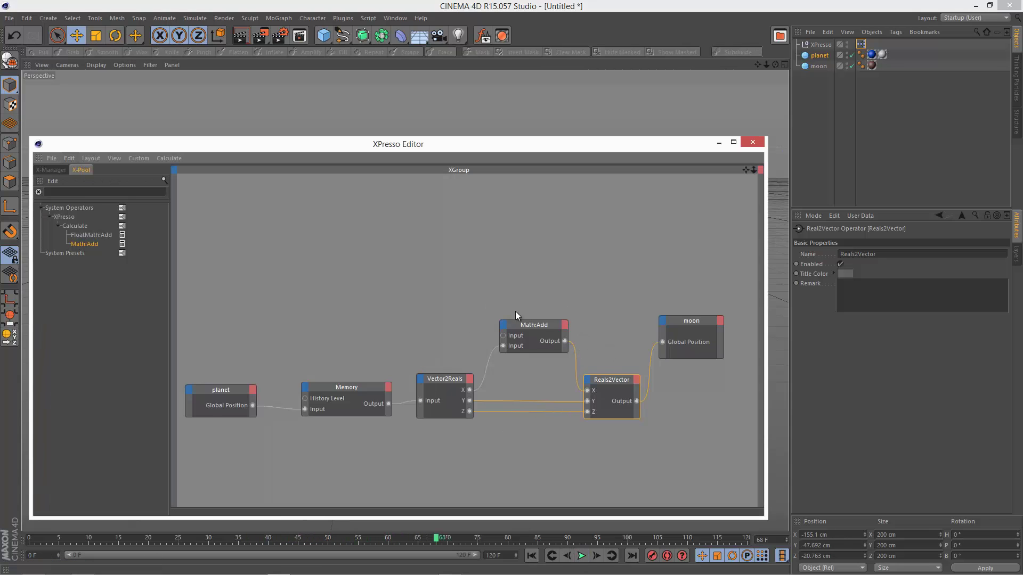
{"action": "left_click", "coordinate": [340, 388]}
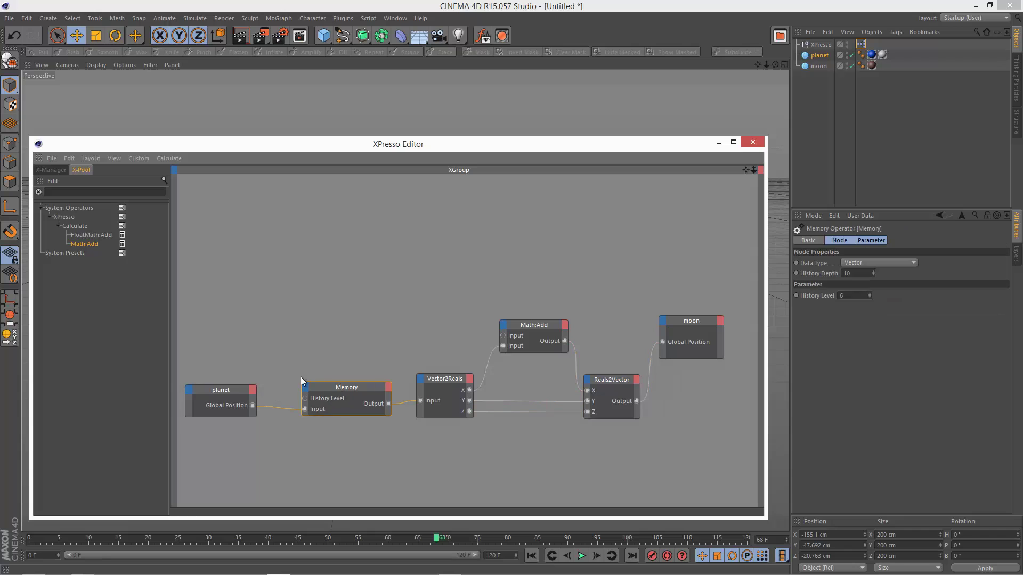
{"action": "left_click_drag", "start_coordinate": [363, 388], "coordinate": [354, 388]}
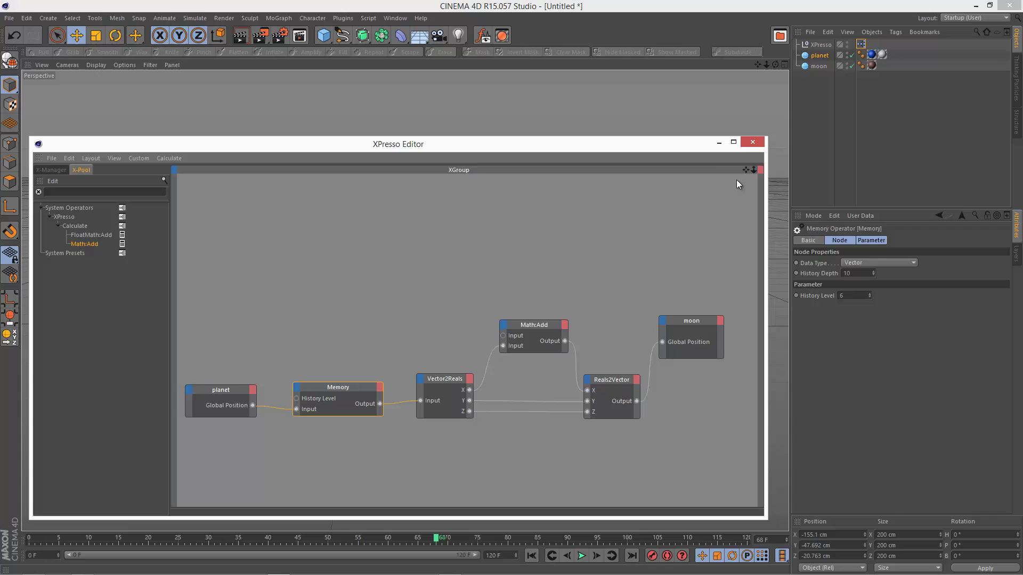
{"action": "left_click", "coordinate": [719, 143]}
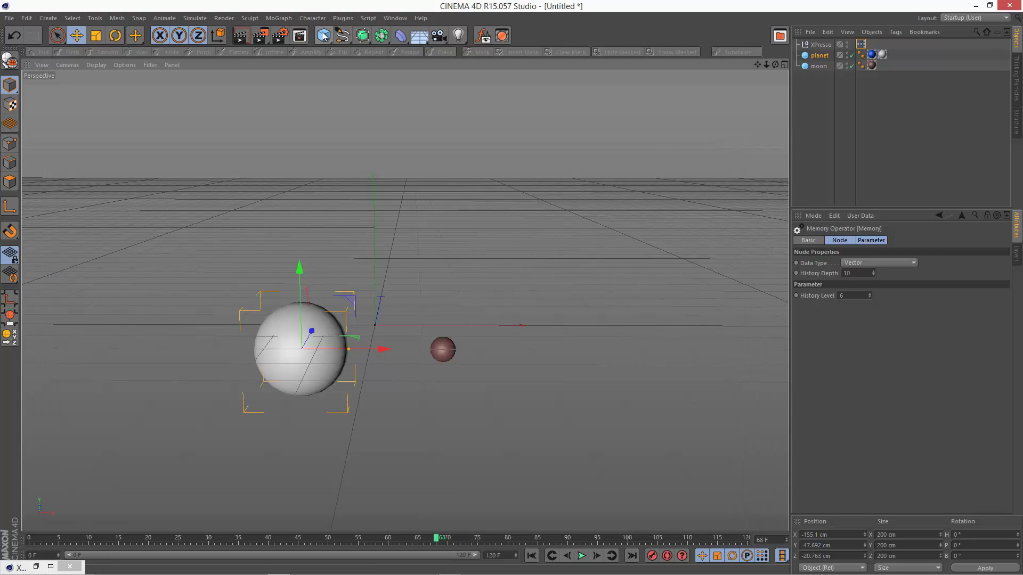
Step: Create a Null below moon in the hierarchy and name it moons
{"action": "left_click_drag", "start_coordinate": [323, 36], "coordinate": [327, 39]}
{"action": "left_click_drag", "start_coordinate": [813, 47], "coordinate": [819, 79]}
{"action": "double_click", "coordinate": [820, 79]}
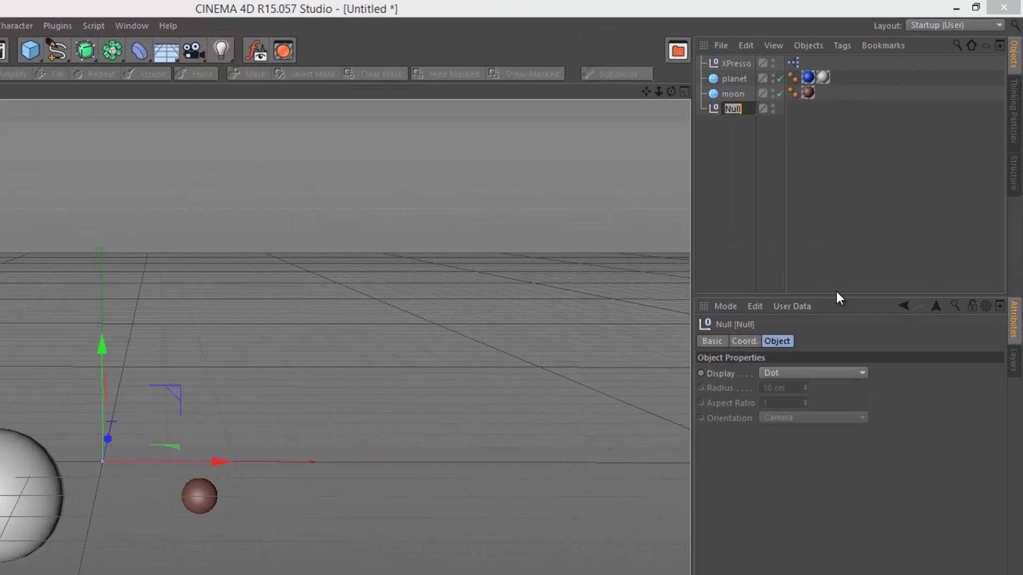
{"action": "type", "text": "moons"}
{"action": "key", "text": "Return"}
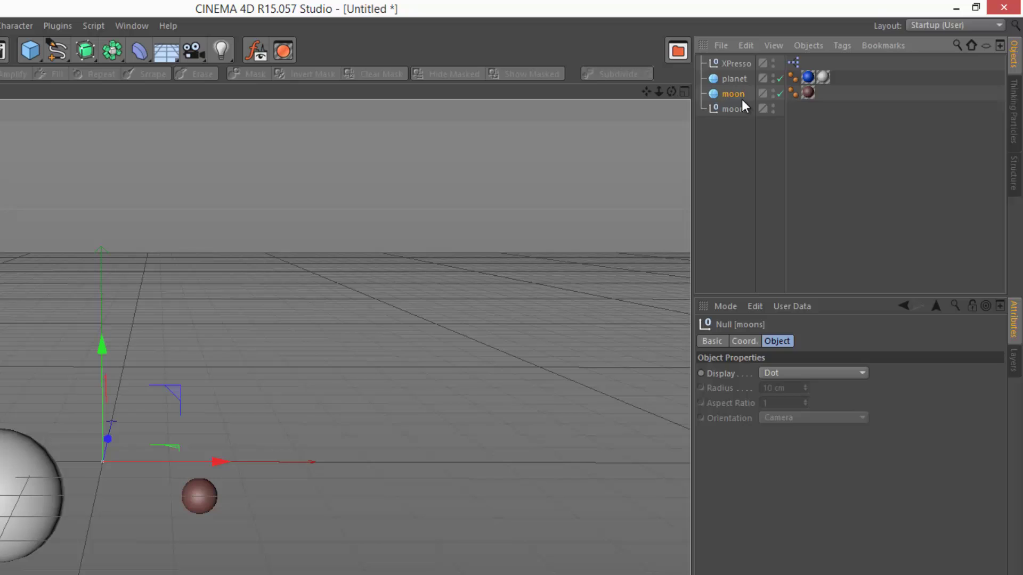
Step: Parent the moon sphere under moons, rename it moon0, then undo the rename
{"action": "left_click_drag", "start_coordinate": [742, 99], "coordinate": [745, 108]}
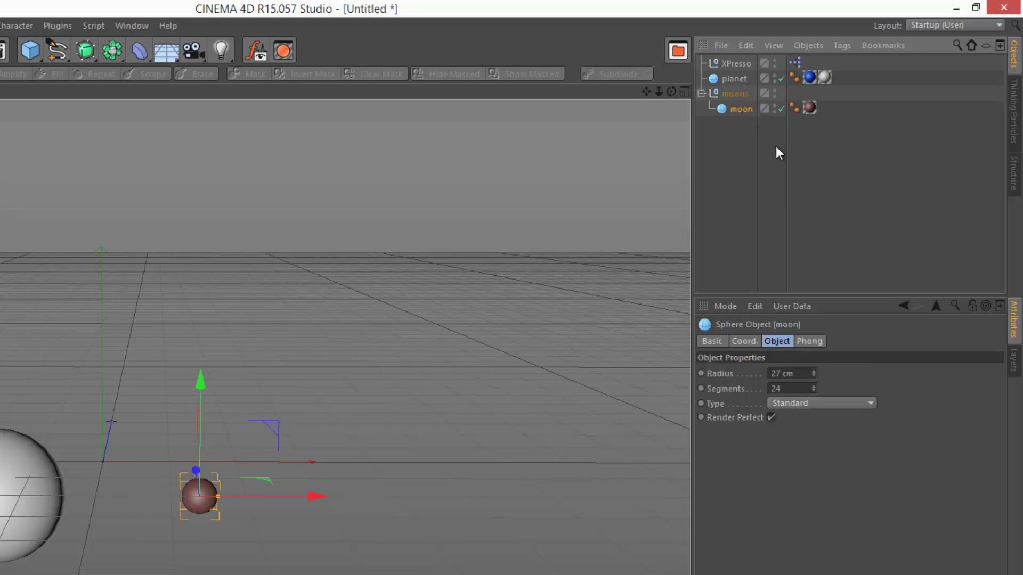
{"action": "double_click", "coordinate": [748, 107]}
{"action": "key", "text": "Right"}
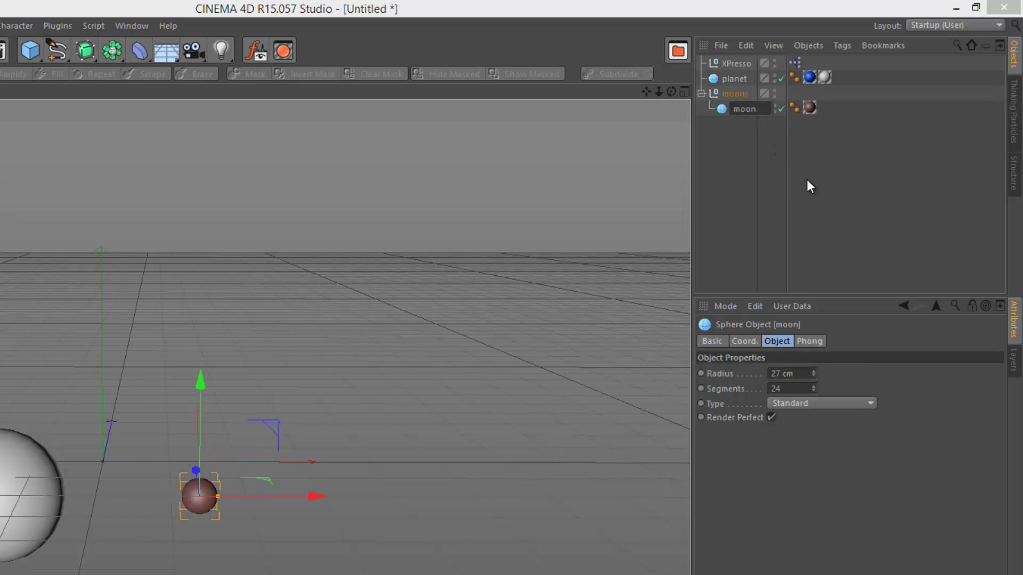
{"action": "type", "text": "0"}
{"action": "key", "text": "Return"}
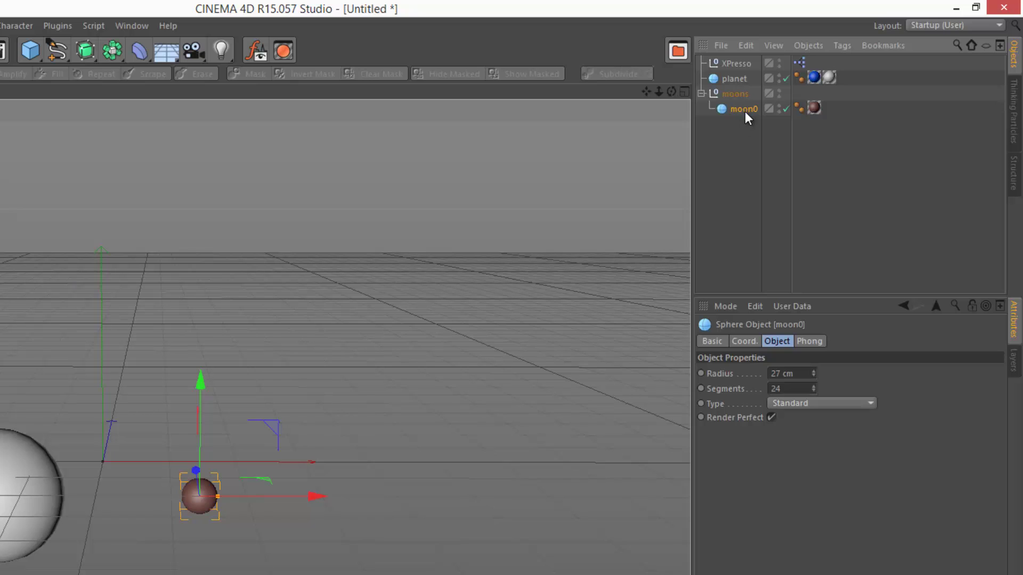
{"action": "key", "text": "ctrl+z"}
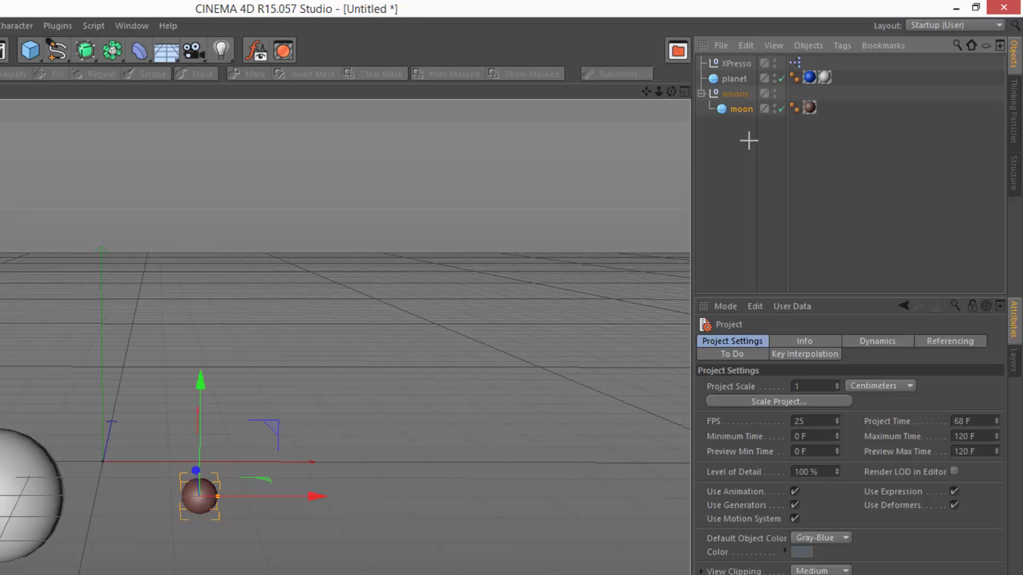
Step: Duplicate the moon into four copies named moon0, moon1, moon2 and moon3, then reopen the XPresso graph
{"action": "left_click_drag", "start_coordinate": [745, 109], "coordinate": [751, 153], "text": "ctrl"}
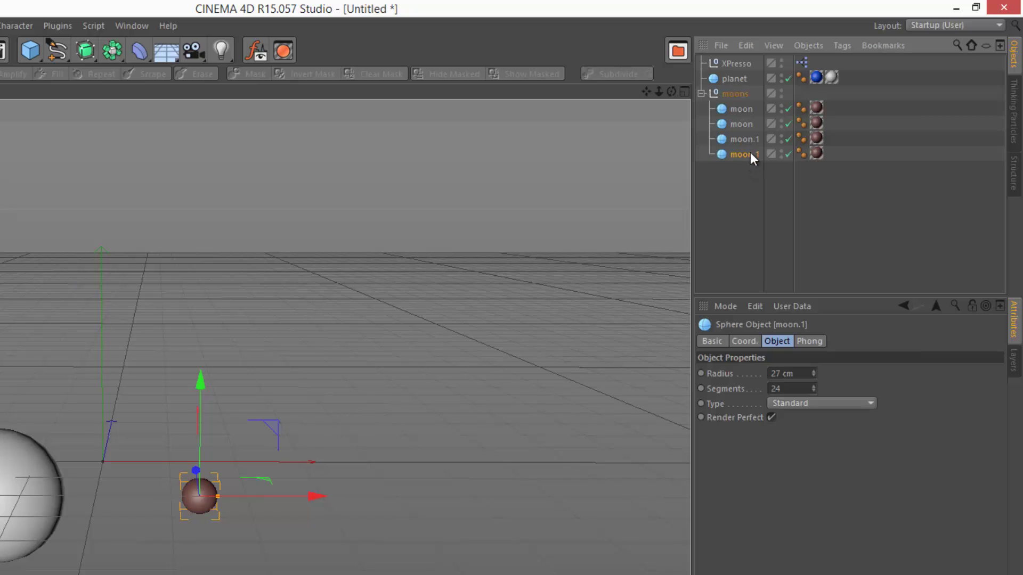
{"action": "double_click", "coordinate": [749, 128]}
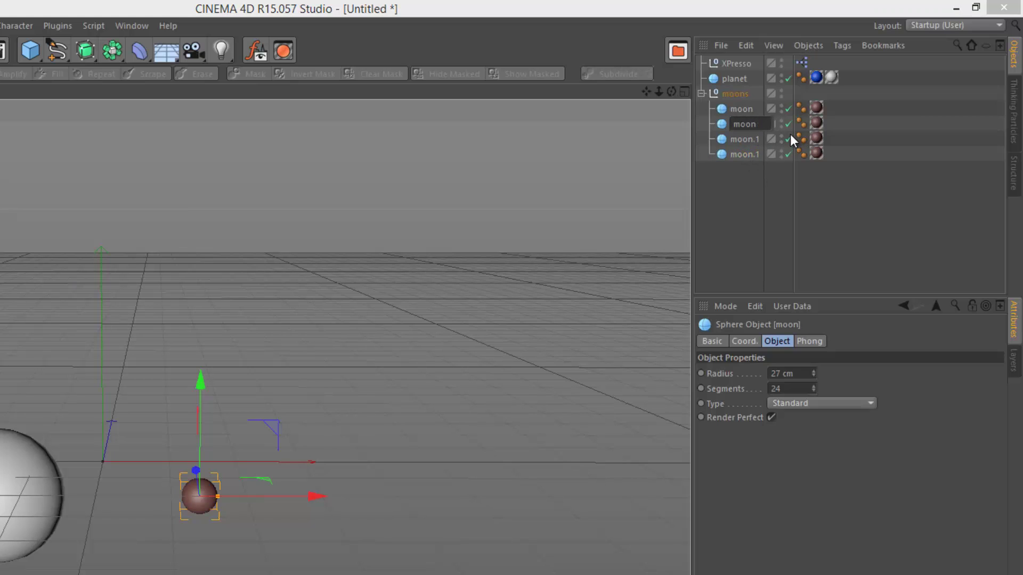
{"action": "type", "text": "1"}
{"action": "double_click", "coordinate": [762, 109]}
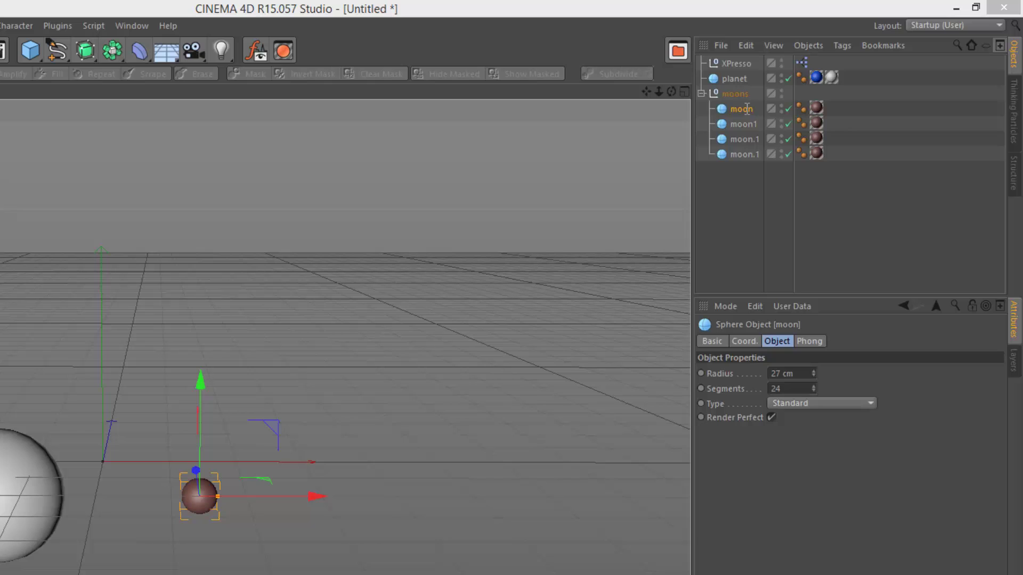
{"action": "type", "text": "0"}
{"action": "double_click", "coordinate": [759, 139]}
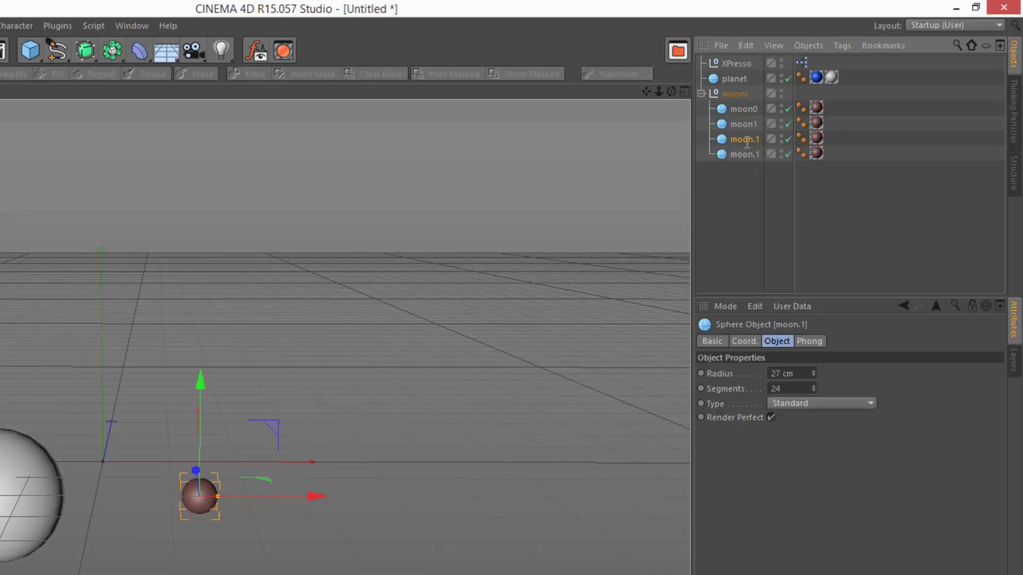
{"action": "type", "text": "2"}
{"action": "double_click", "coordinate": [746, 154]}
{"action": "type", "text": "3"}
{"action": "key", "text": "Return"}
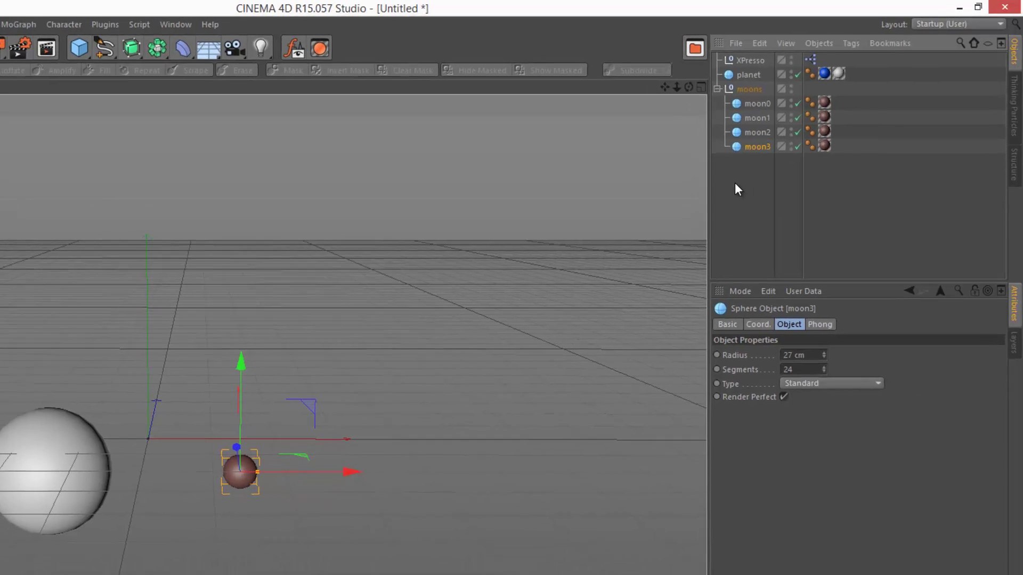
{"action": "double_click", "coordinate": [810, 60]}
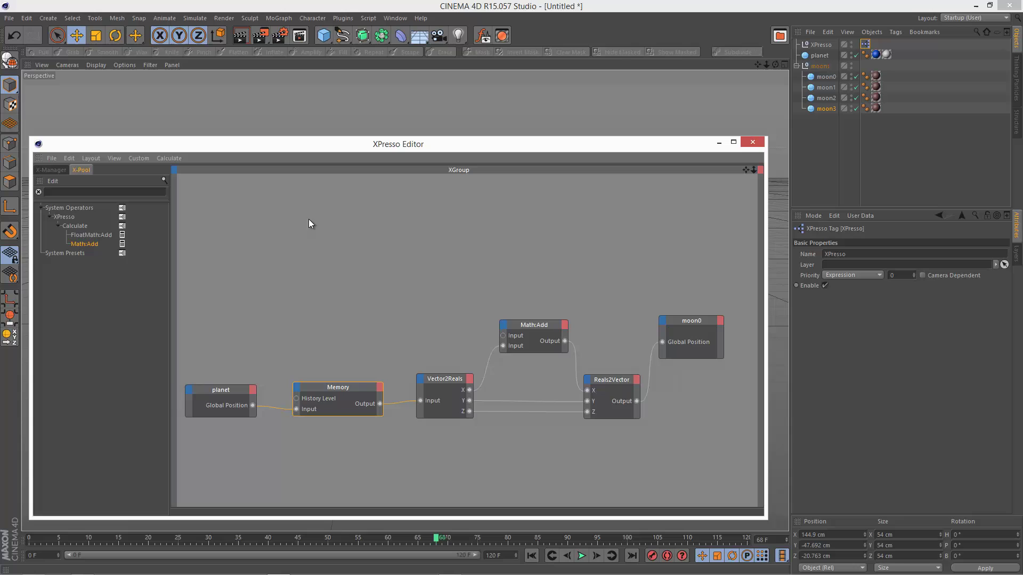
Step: Search the X-Pool for 'hierarchy' and add a Hierarchy node to the graph's top-left
{"action": "left_click", "coordinate": [78, 192]}
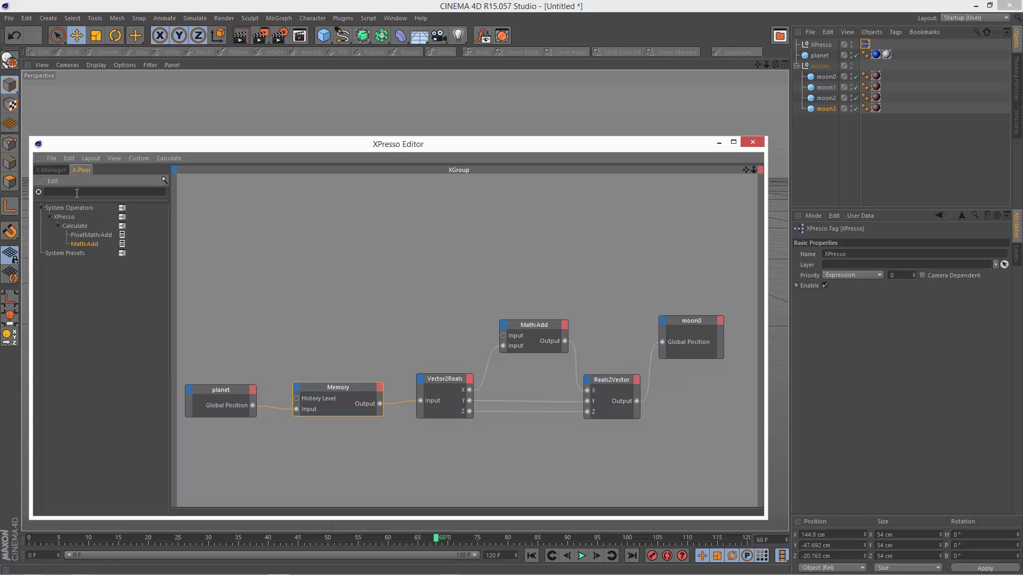
{"action": "type", "text": "hierac"}
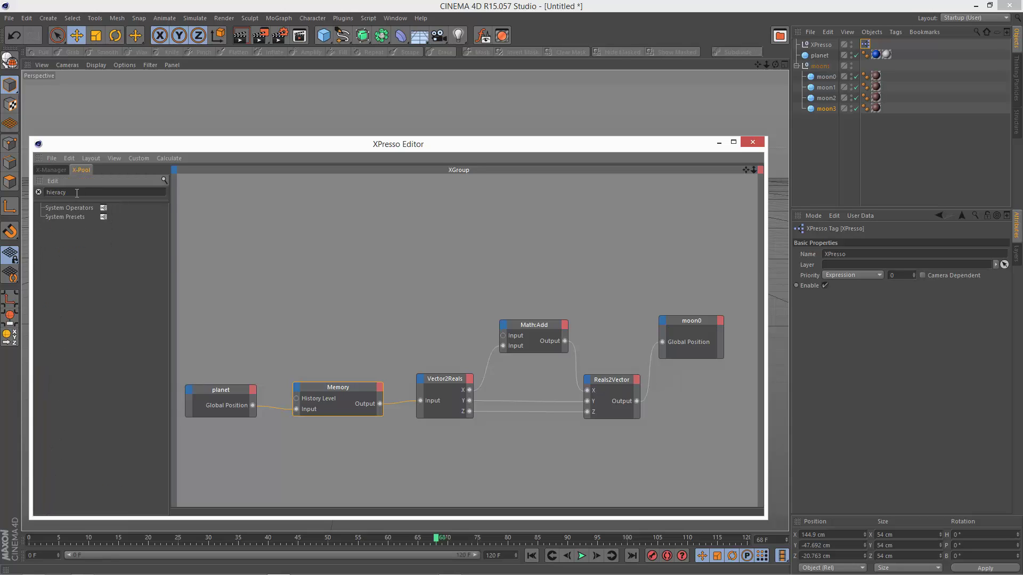
{"action": "key", "text": "BackSpace"}
{"action": "type", "text": "rchy"}
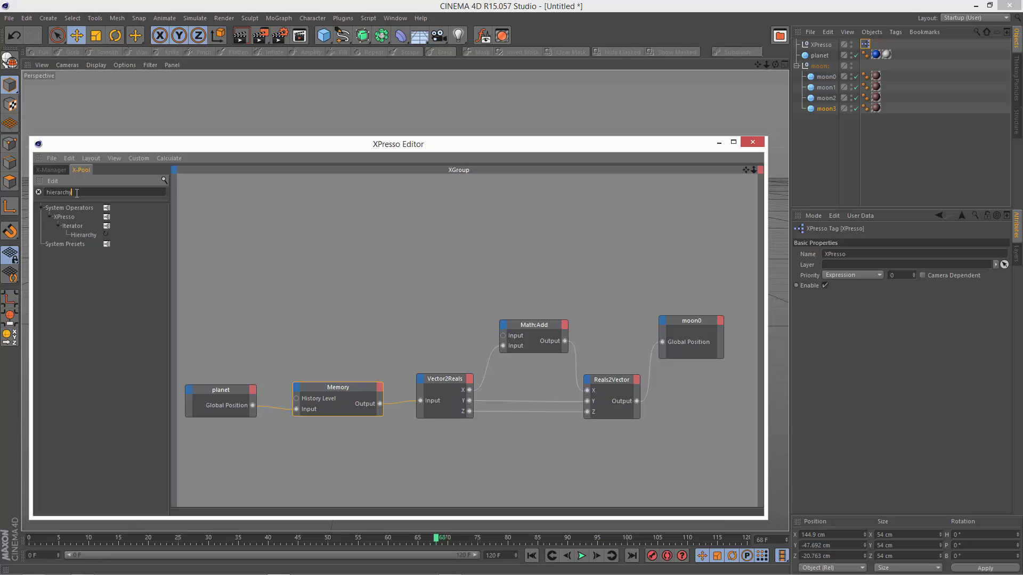
{"action": "left_click_drag", "start_coordinate": [88, 232], "coordinate": [229, 210]}
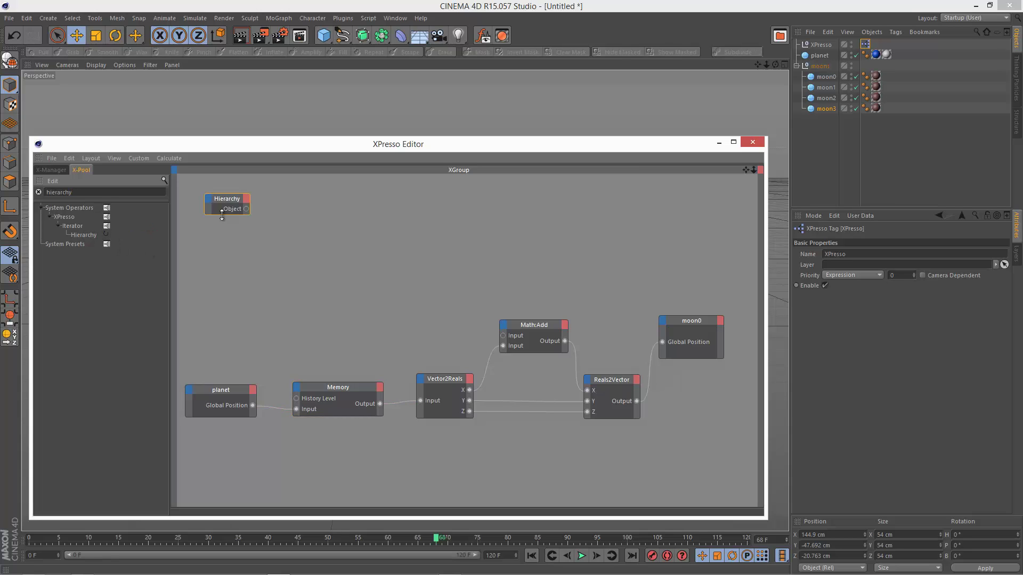
Step: Search for 'object', add an Object Index node beside Hierarchy, then select Hierarchy
{"action": "left_click", "coordinate": [39, 191]}
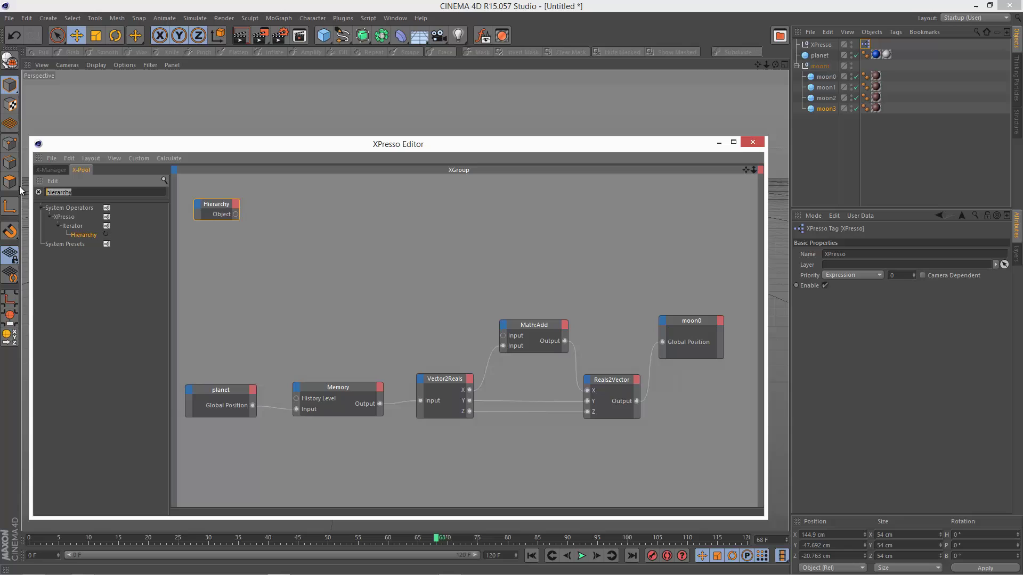
{"action": "type", "text": "object"}
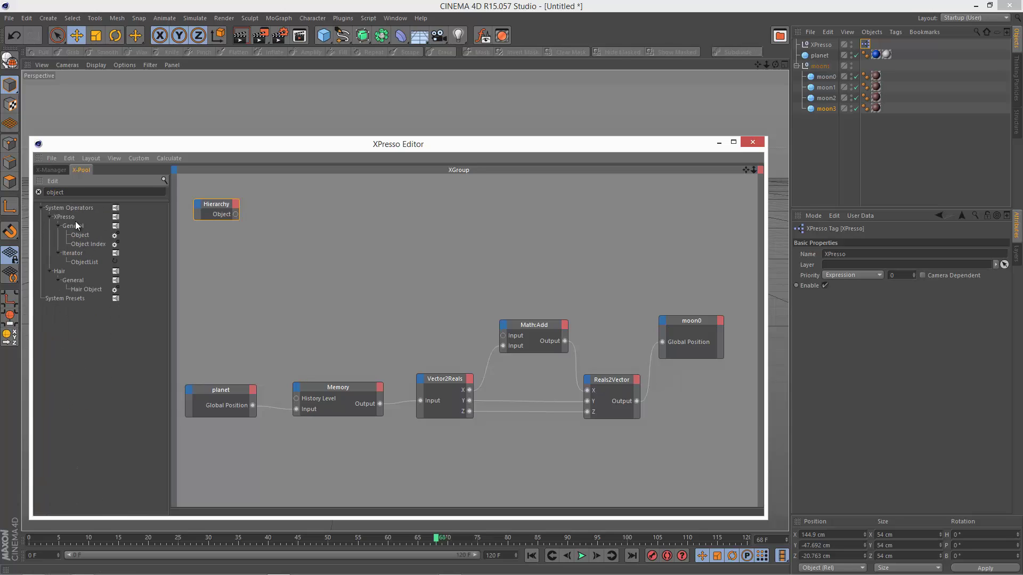
{"action": "left_click_drag", "start_coordinate": [81, 243], "coordinate": [308, 203]}
{"action": "left_click", "coordinate": [214, 204]}
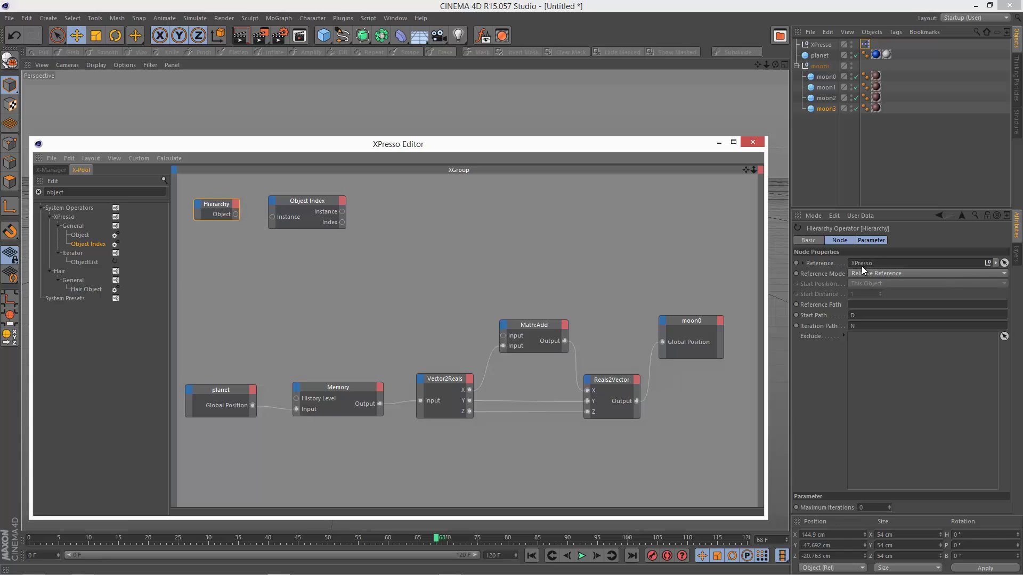
Step: Set the Hierarchy node's Reference to the moons null and check moons, moon0, moon1 and moon3
{"action": "left_click_drag", "start_coordinate": [820, 66], "coordinate": [874, 269]}
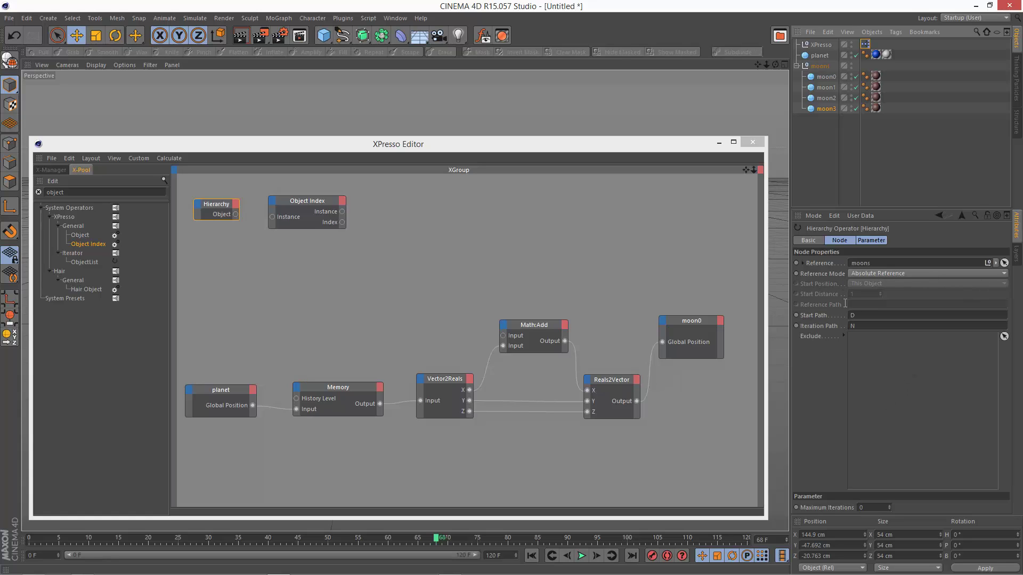
{"action": "left_click", "coordinate": [819, 66]}
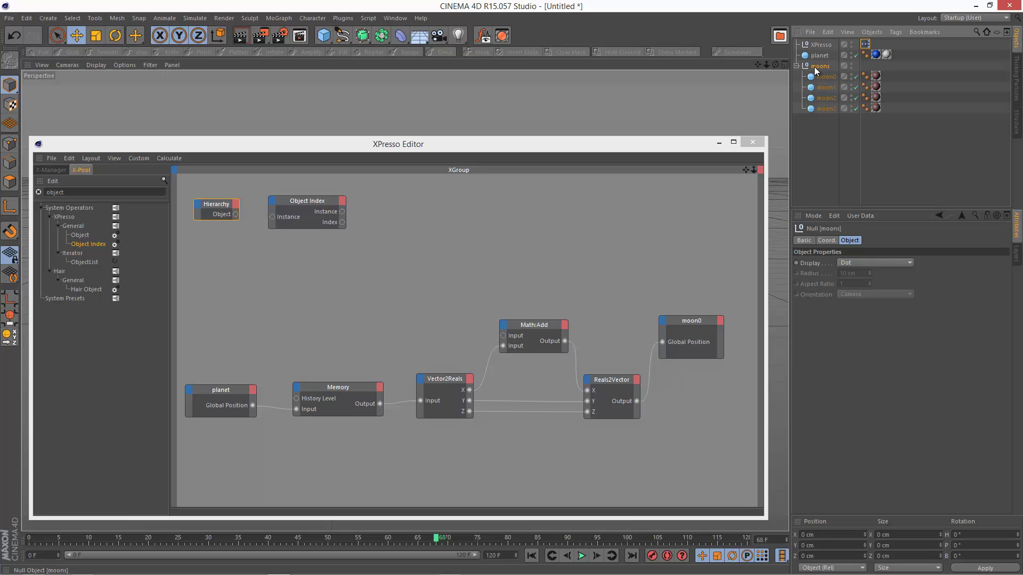
{"action": "left_click", "coordinate": [826, 77]}
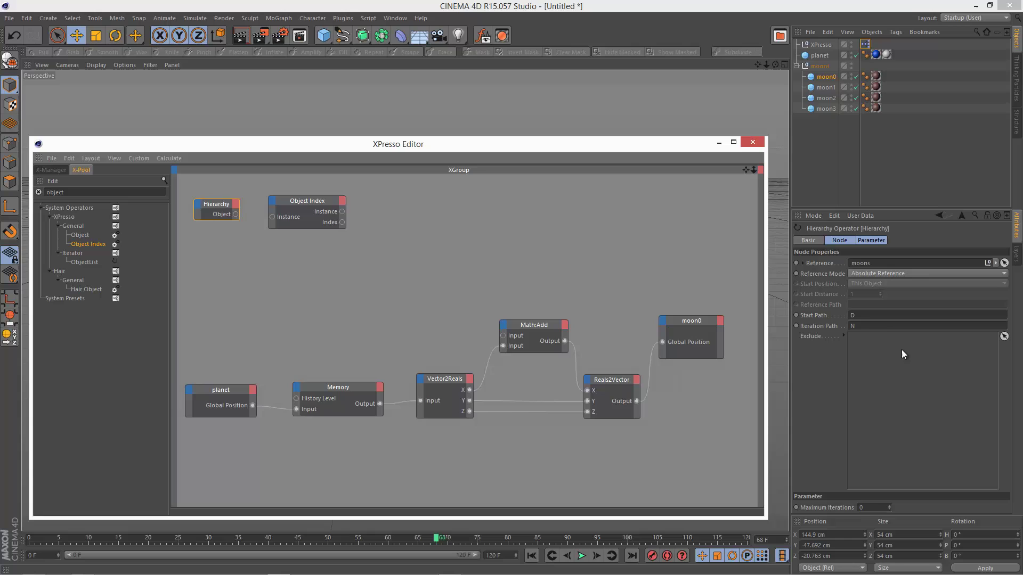
{"action": "left_click", "coordinate": [826, 87]}
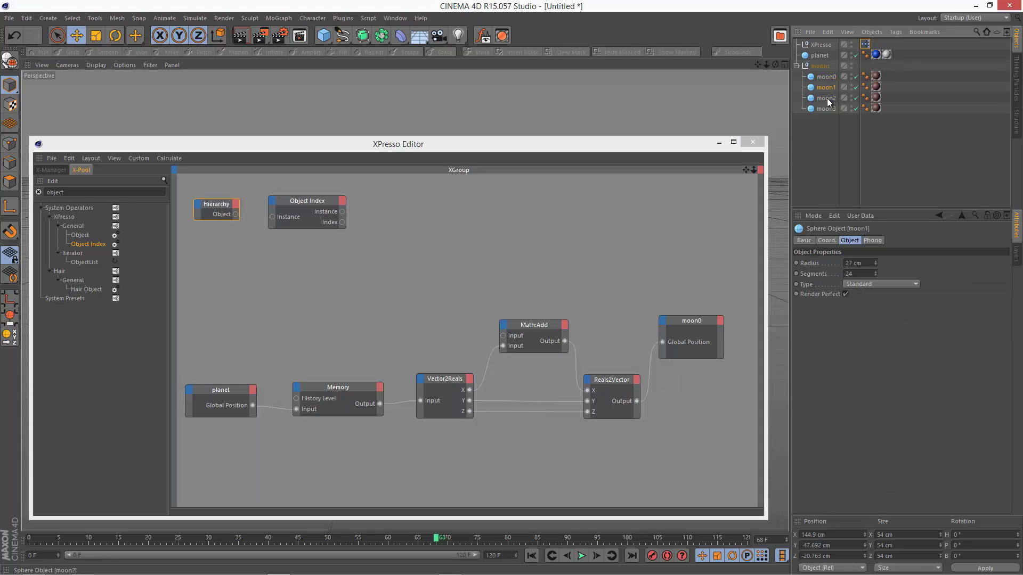
{"action": "left_click", "coordinate": [829, 78]}
{"action": "left_click", "coordinate": [827, 109]}
Step: Scrub the timeline to frames 69–75 while selecting moon0 and moon3, then select the Object Index node
{"action": "left_click_drag", "start_coordinate": [438, 541], "coordinate": [443, 542]}
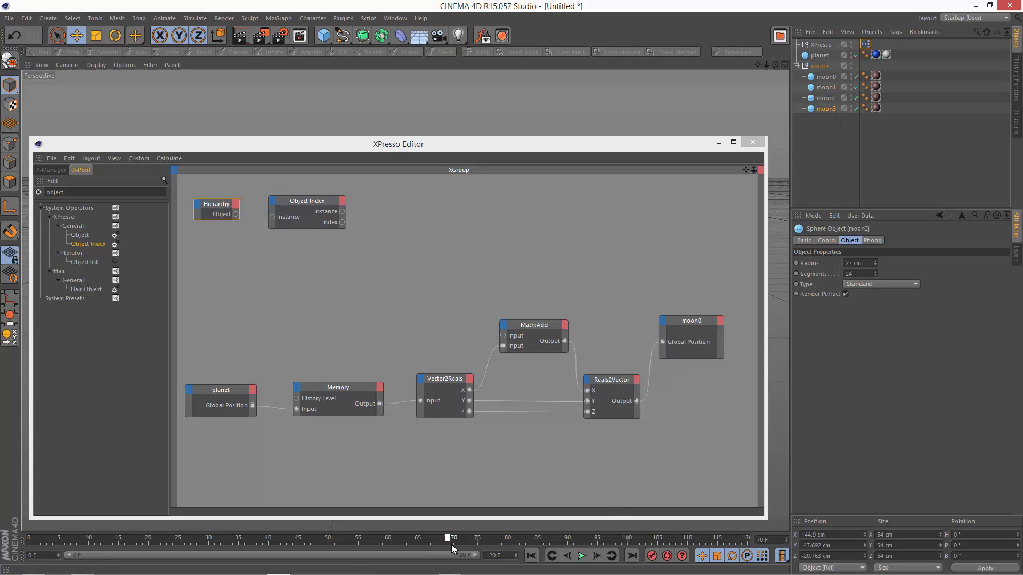
{"action": "left_click", "coordinate": [828, 77]}
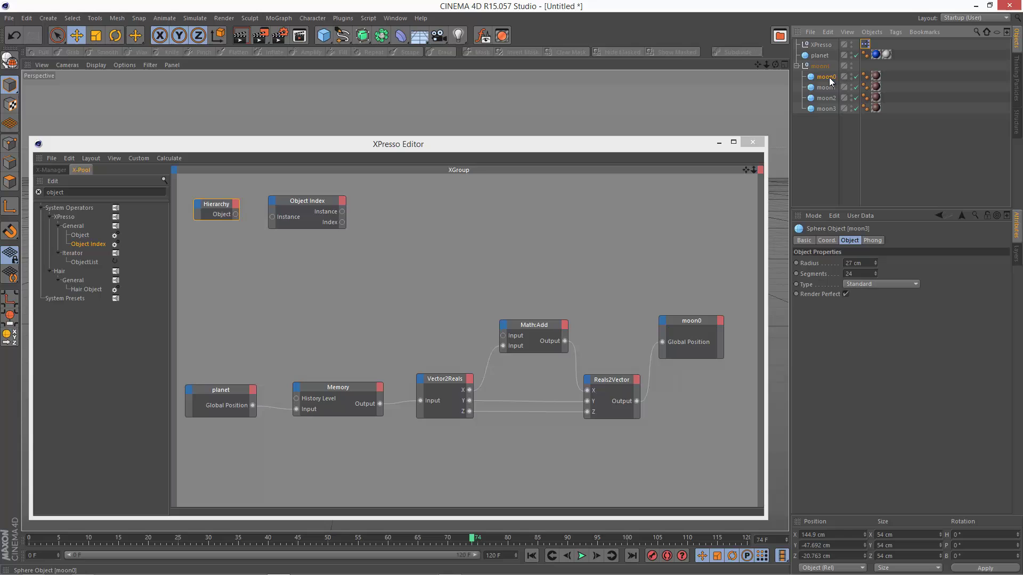
{"action": "left_click", "coordinate": [827, 109]}
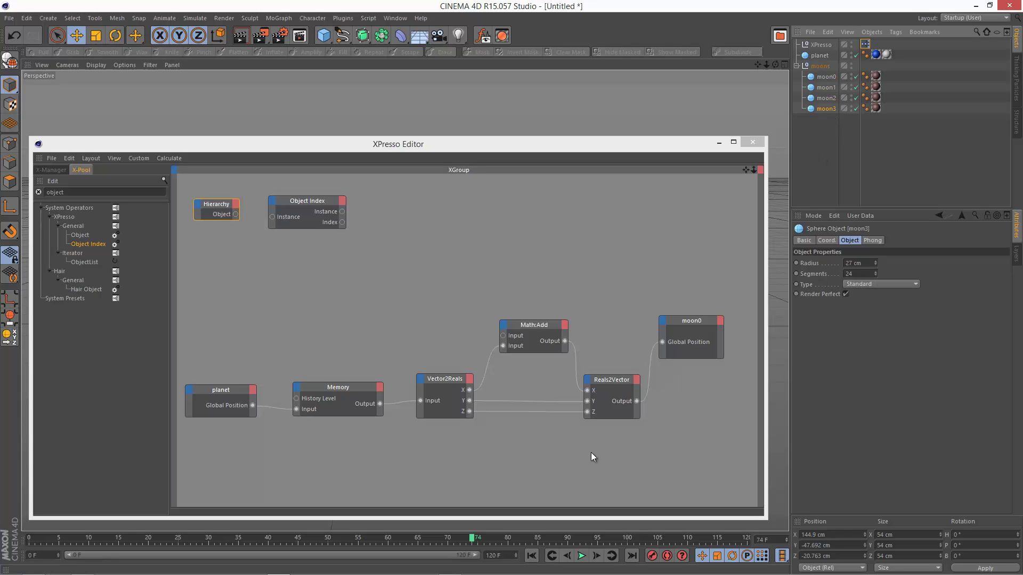
{"action": "left_click", "coordinate": [475, 544]}
{"action": "left_click", "coordinate": [827, 77]}
{"action": "left_click", "coordinate": [828, 109]}
{"action": "left_click", "coordinate": [293, 201]}
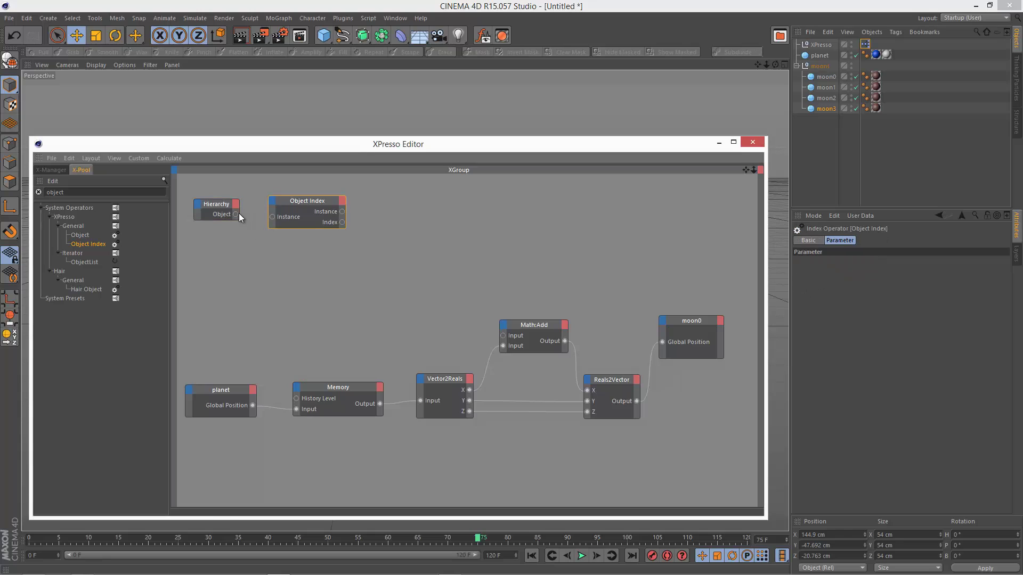
Step: Wire Hierarchy's Object output to Object Index's Instance and check moon2, moon0 and moon3
{"action": "left_click_drag", "start_coordinate": [273, 216], "coordinate": [272, 217]}
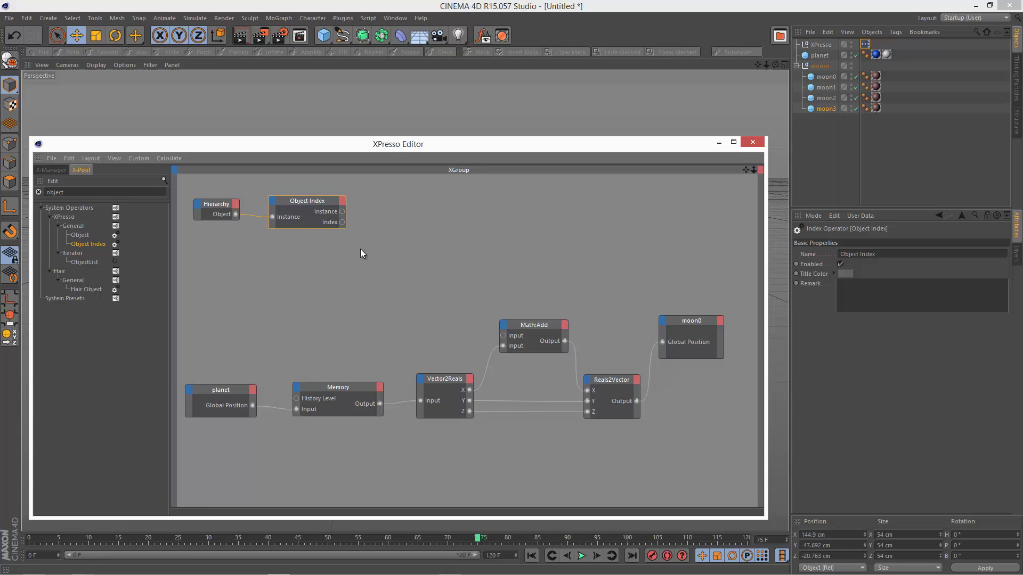
{"action": "left_click", "coordinate": [826, 98]}
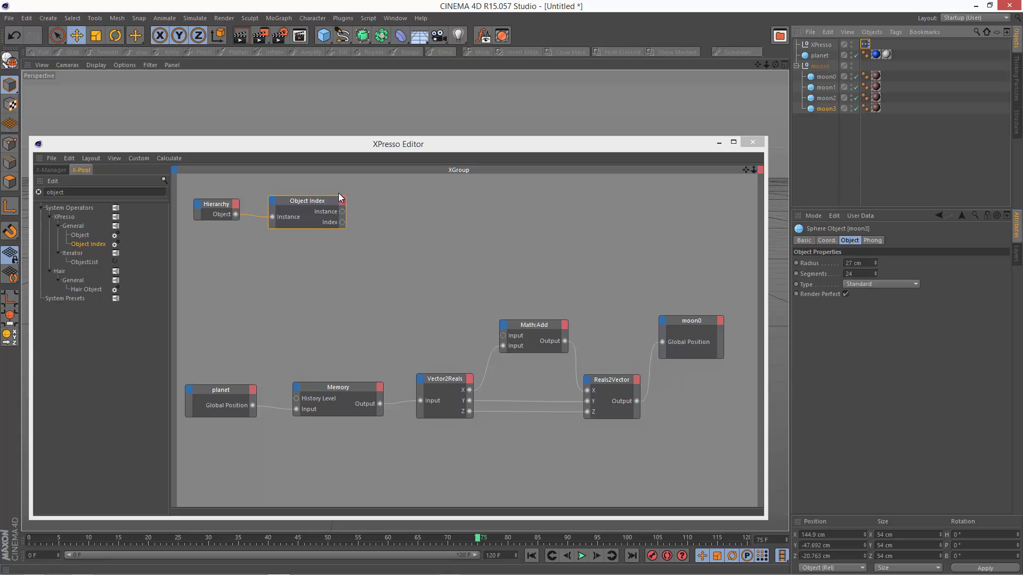
{"action": "left_click", "coordinate": [834, 77]}
{"action": "left_click", "coordinate": [832, 108]}
Step: Nudge the Object Index node left and briefly hide the node graph to view the scene
{"action": "left_click_drag", "start_coordinate": [302, 201], "coordinate": [297, 208]}
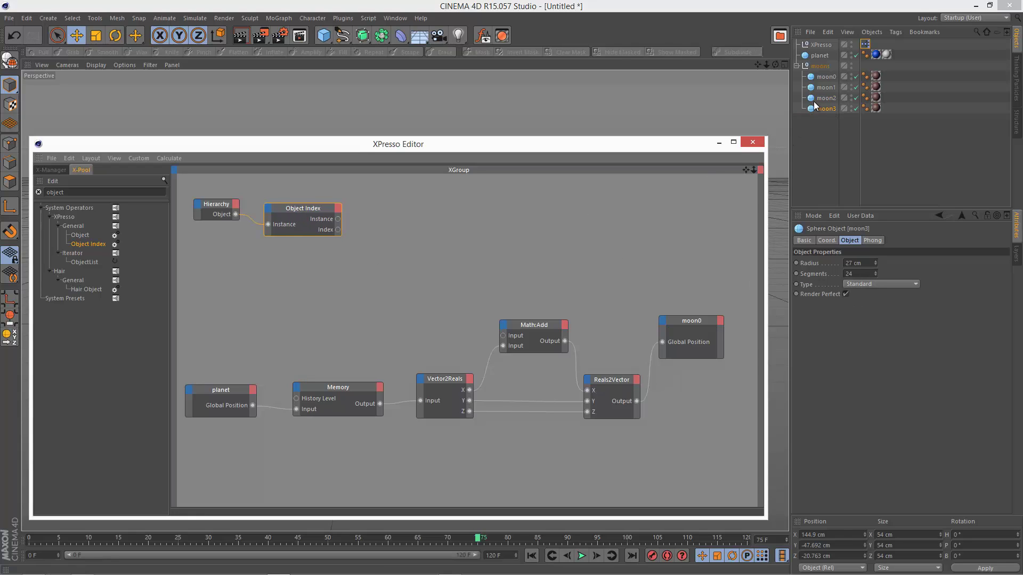
{"action": "left_click", "coordinate": [719, 143]}
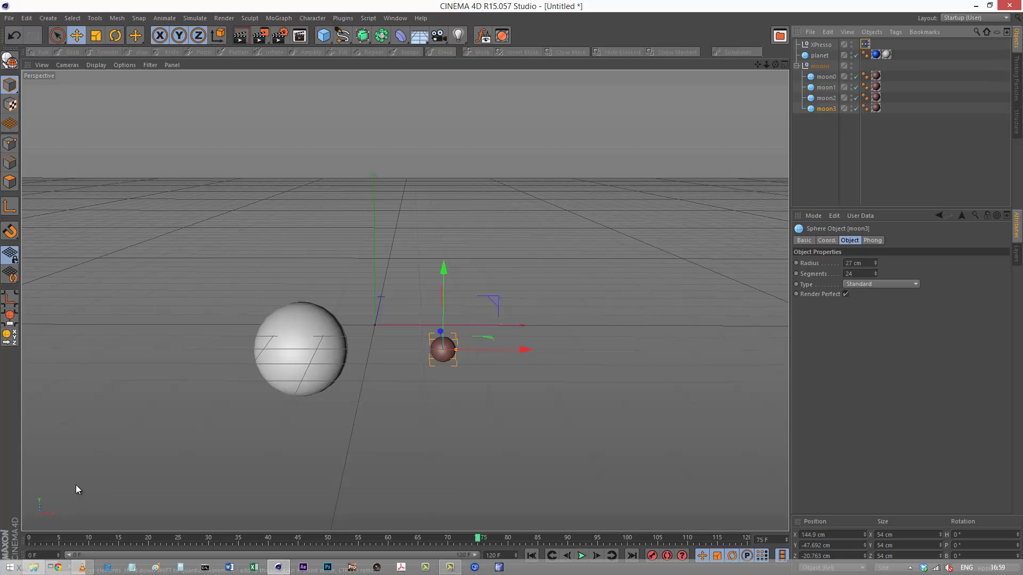
{"action": "left_click", "coordinate": [51, 567]}
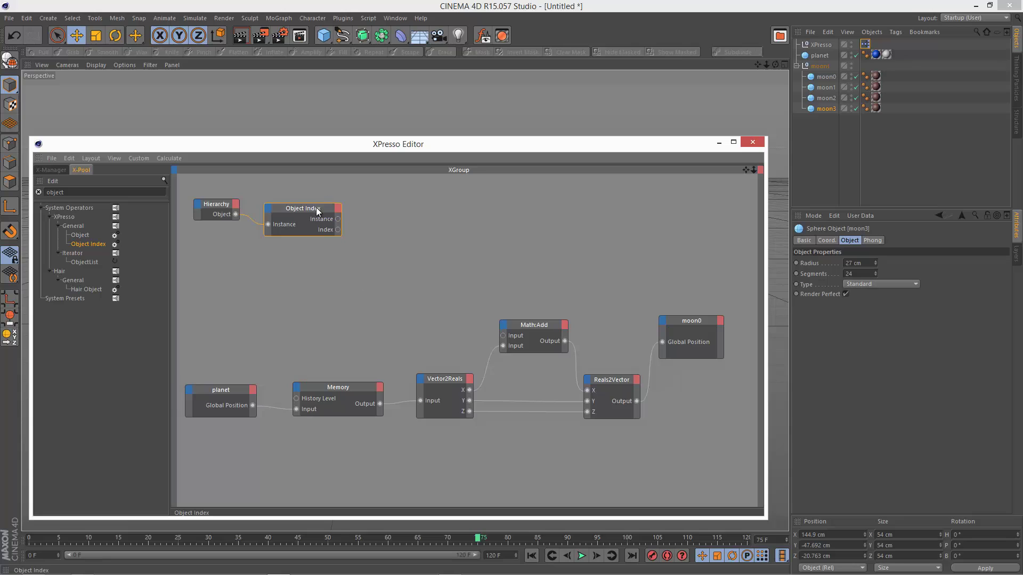
Step: Add an Object input to the moon0 node above Global Position and wire Object Index's Instance into it
{"action": "left_click_drag", "start_coordinate": [316, 207], "coordinate": [320, 208]}
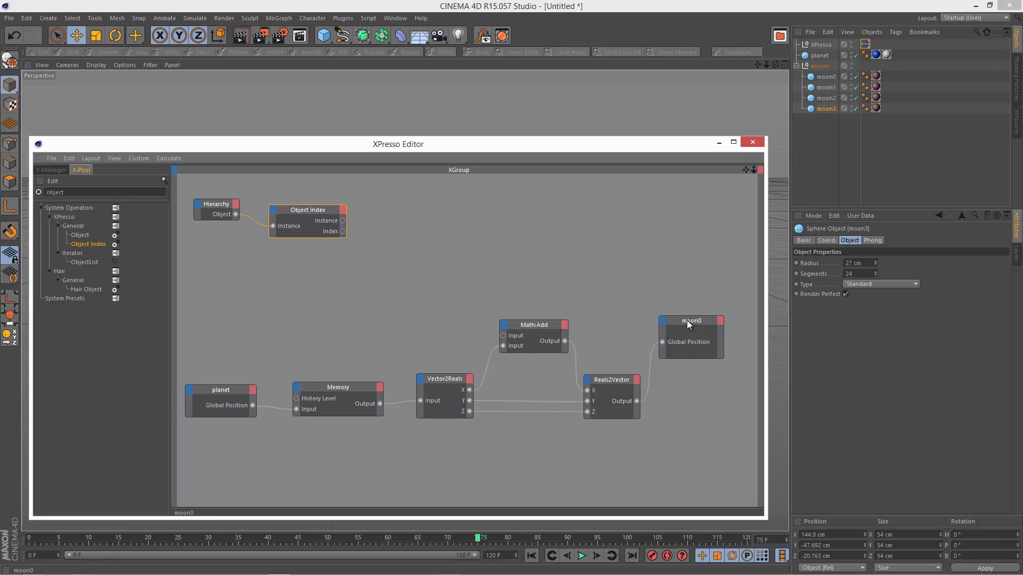
{"action": "left_click_drag", "start_coordinate": [686, 320], "coordinate": [688, 289]}
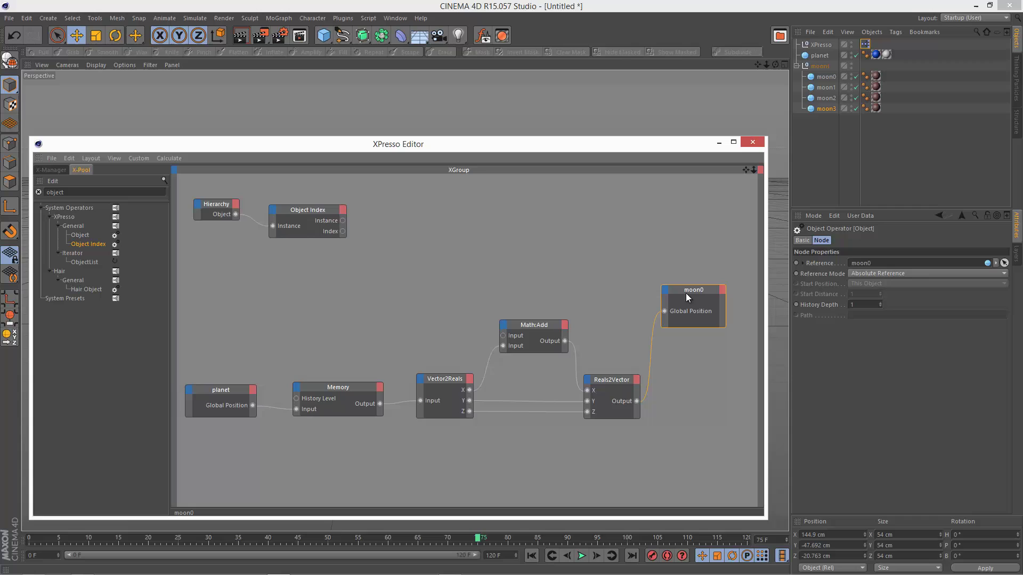
{"action": "left_click", "coordinate": [665, 291]}
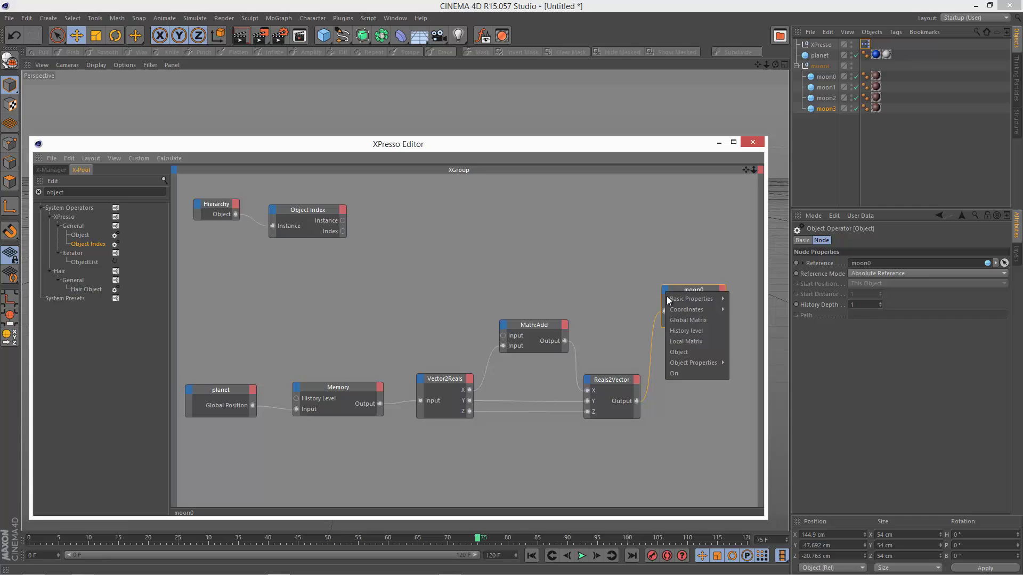
{"action": "left_click", "coordinate": [677, 352]}
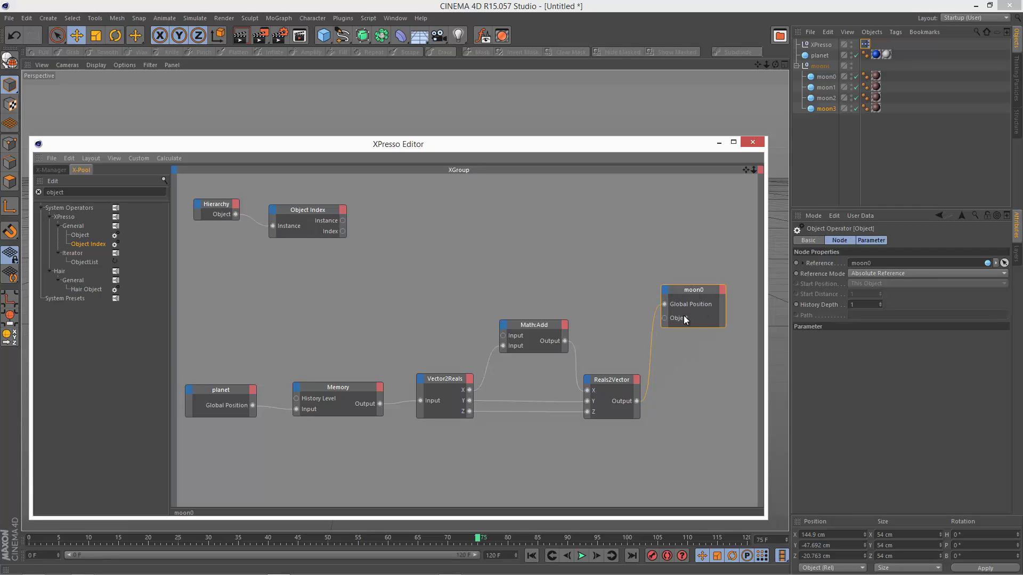
{"action": "left_click_drag", "start_coordinate": [680, 318], "coordinate": [695, 285]}
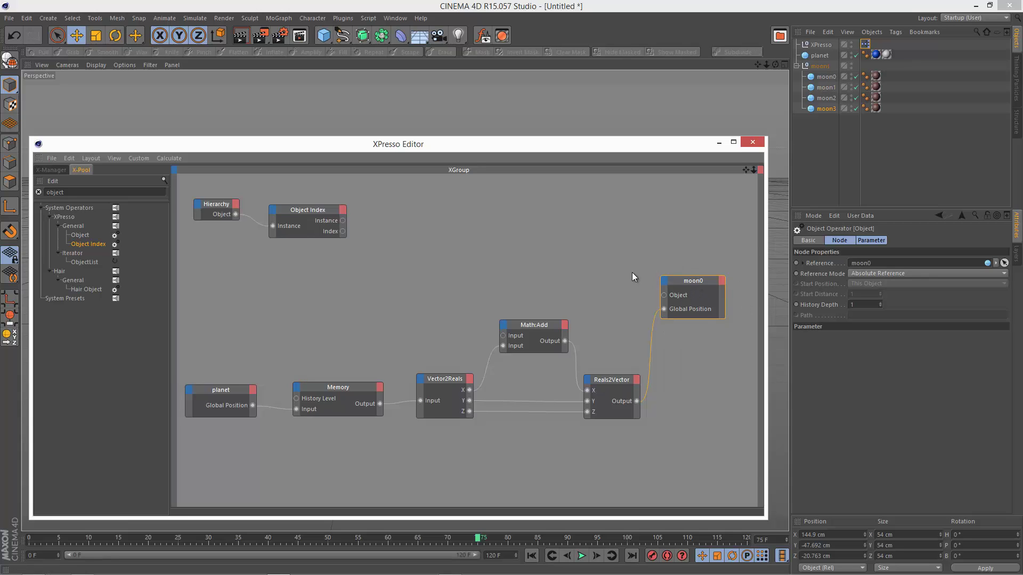
{"action": "left_click_drag", "start_coordinate": [479, 254], "coordinate": [663, 295]}
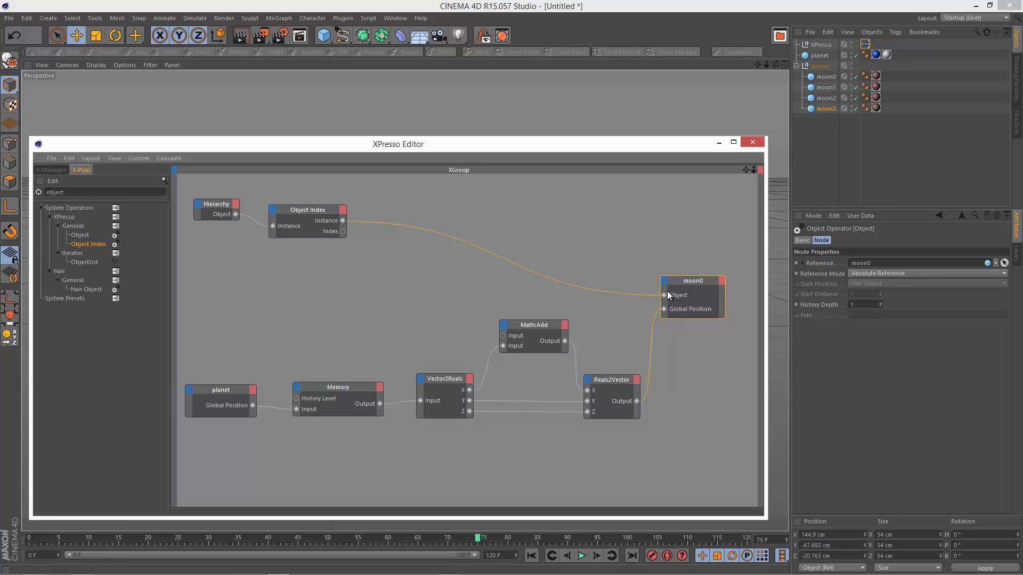
Step: Retarget the moon0 node to the moon2 sphere, check the Hierarchy node, and minimize the editor
{"action": "left_click", "coordinate": [827, 99]}
{"action": "left_click_drag", "start_coordinate": [817, 113], "coordinate": [699, 280]}
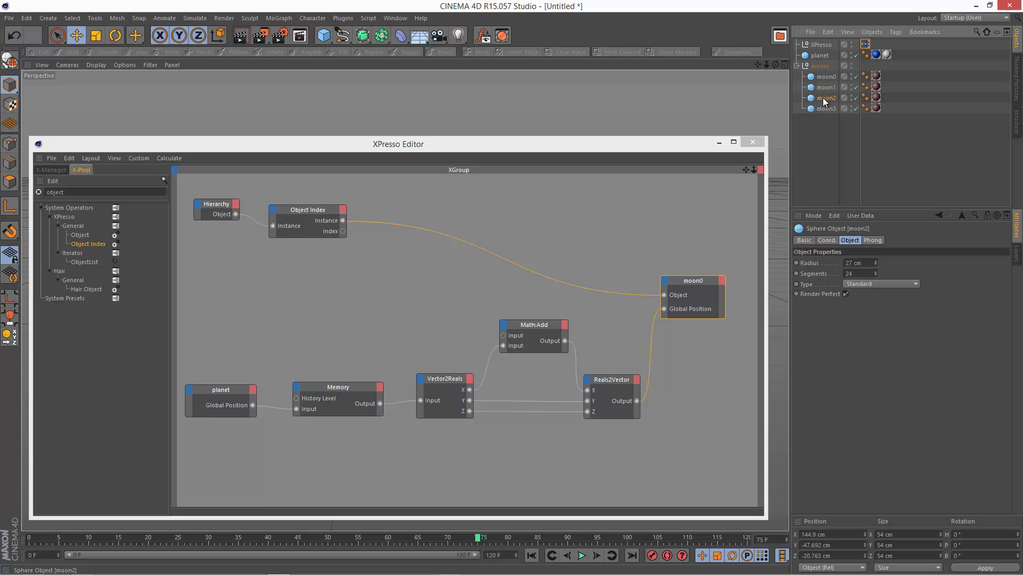
{"action": "left_click_drag", "start_coordinate": [825, 100], "coordinate": [694, 294]}
{"action": "left_click_drag", "start_coordinate": [215, 204], "coordinate": [212, 205]}
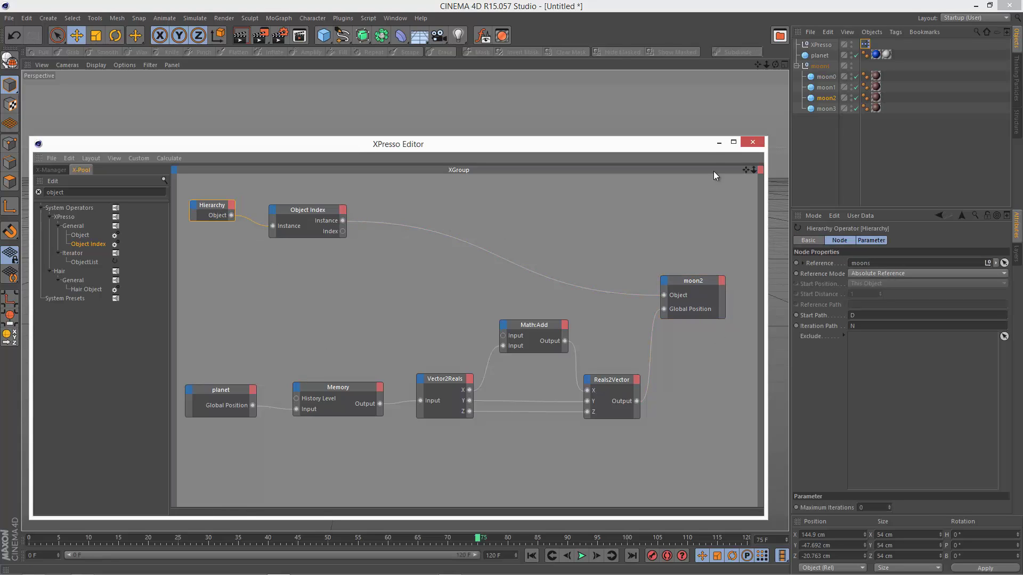
{"action": "left_click", "coordinate": [734, 142]}
Step: Play the animation, raise and lower the planet to watch the moon trail, and stop at frame 72
{"action": "key", "text": "F8"}
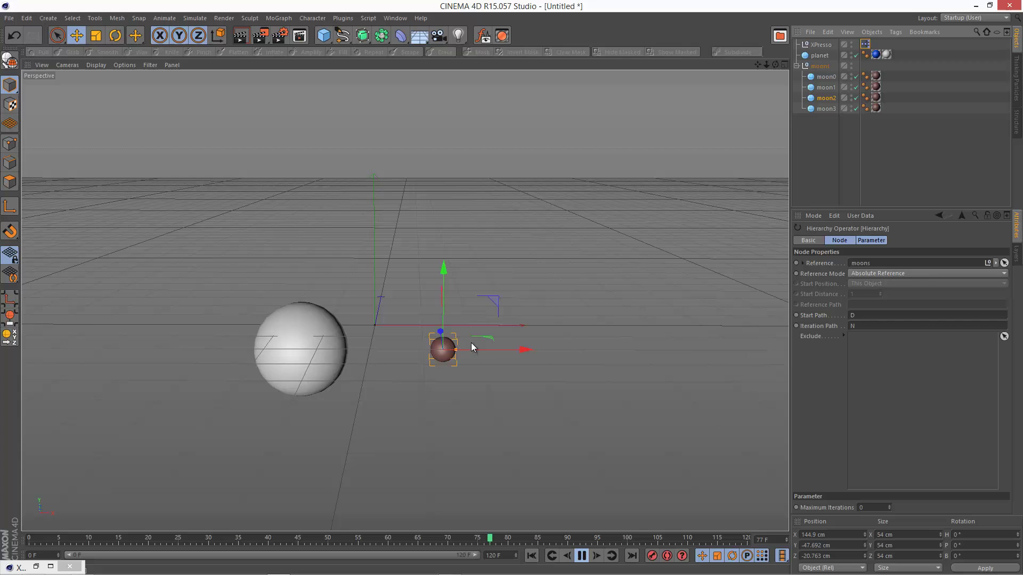
{"action": "left_click", "coordinate": [820, 56]}
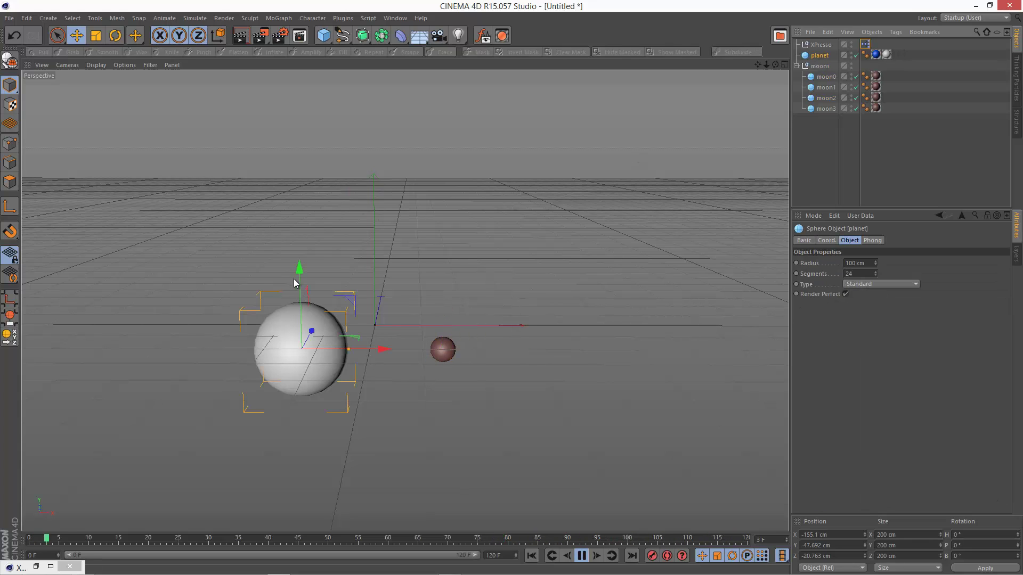
{"action": "left_click_drag", "start_coordinate": [301, 270], "coordinate": [306, 149]}
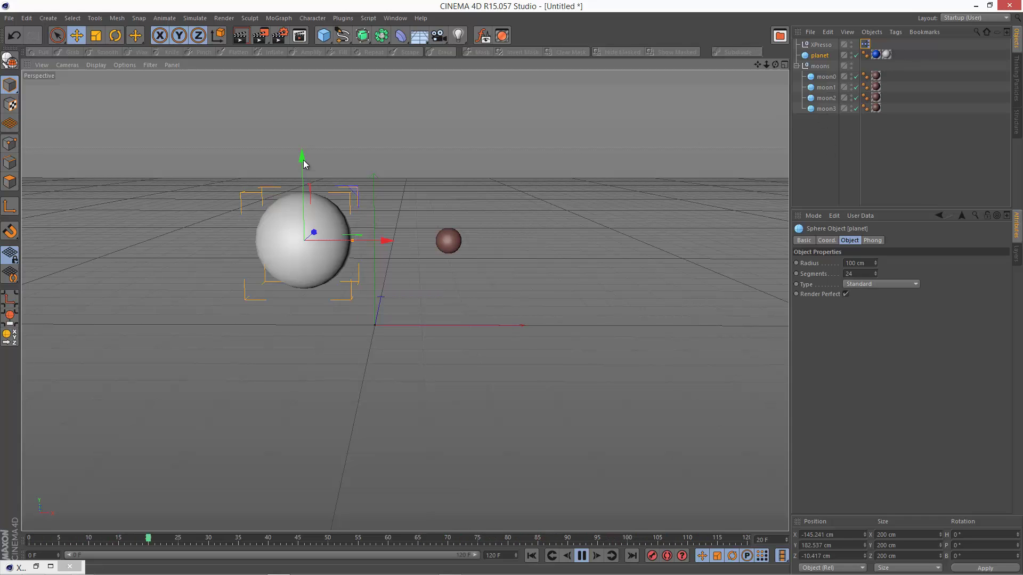
{"action": "left_click_drag", "start_coordinate": [302, 160], "coordinate": [306, 218]}
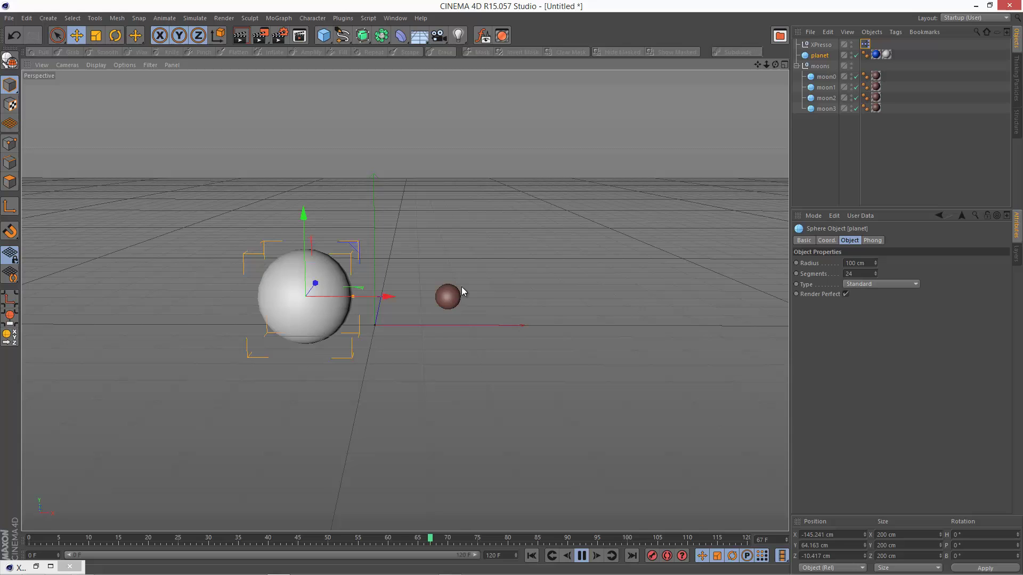
{"action": "left_click_drag", "start_coordinate": [306, 212], "coordinate": [319, 244]}
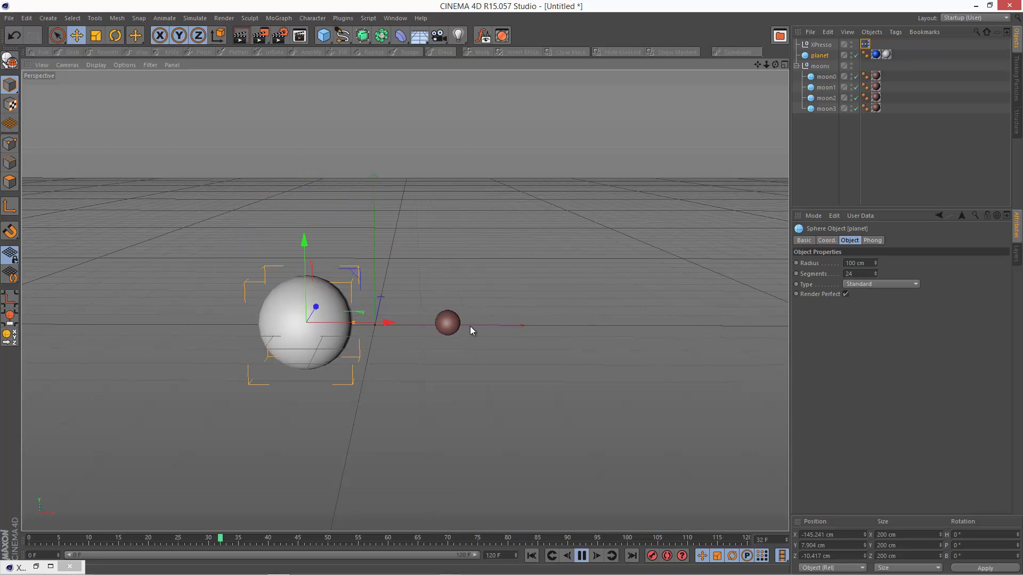
{"action": "left_click", "coordinate": [582, 556]}
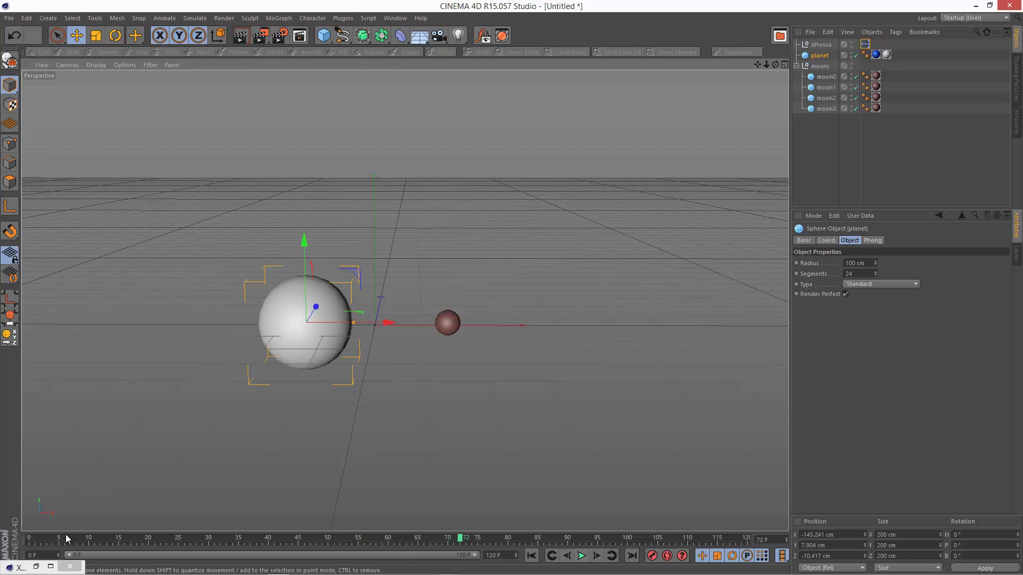
{"action": "left_click", "coordinate": [37, 567]}
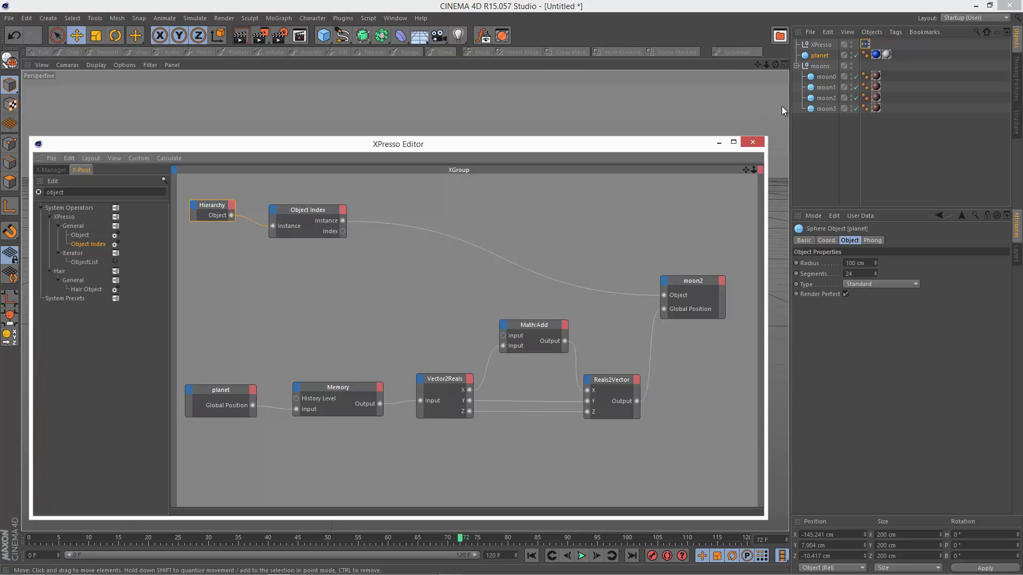
Step: Tidy the Hierarchy and Object Index nodes and add a Math:Add node from an X-Pool 'math' search
{"action": "left_click_drag", "start_coordinate": [318, 211], "coordinate": [302, 192]}
{"action": "left_click_drag", "start_coordinate": [233, 207], "coordinate": [274, 199]}
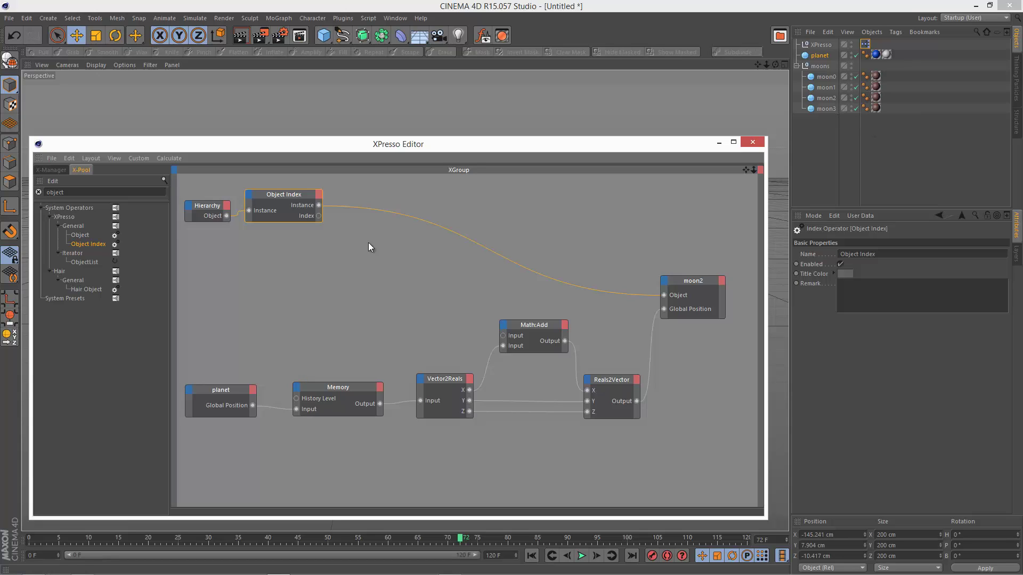
{"action": "double_click", "coordinate": [97, 192]}
{"action": "type", "text": "math"}
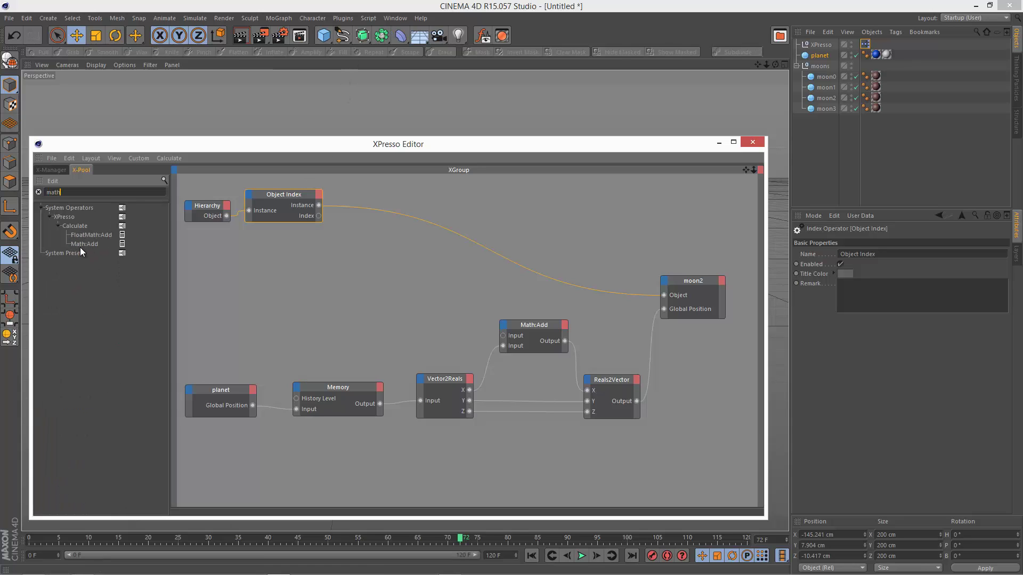
{"action": "left_click_drag", "start_coordinate": [154, 256], "coordinate": [342, 238]}
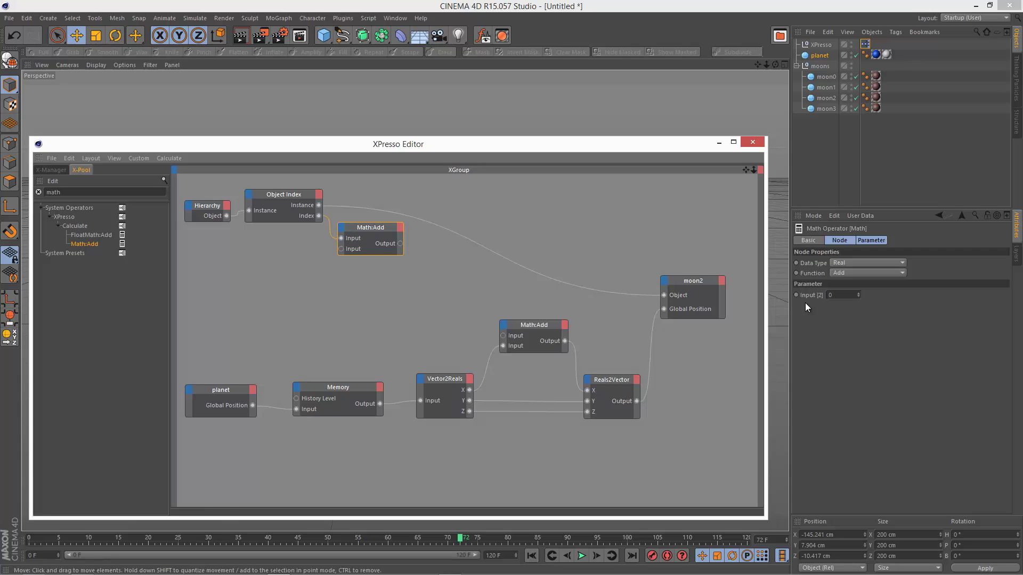
Step: Set the Math:Add node's second input to 1 and its data type to Integer, then move it lower
{"action": "left_click", "coordinate": [859, 293]}
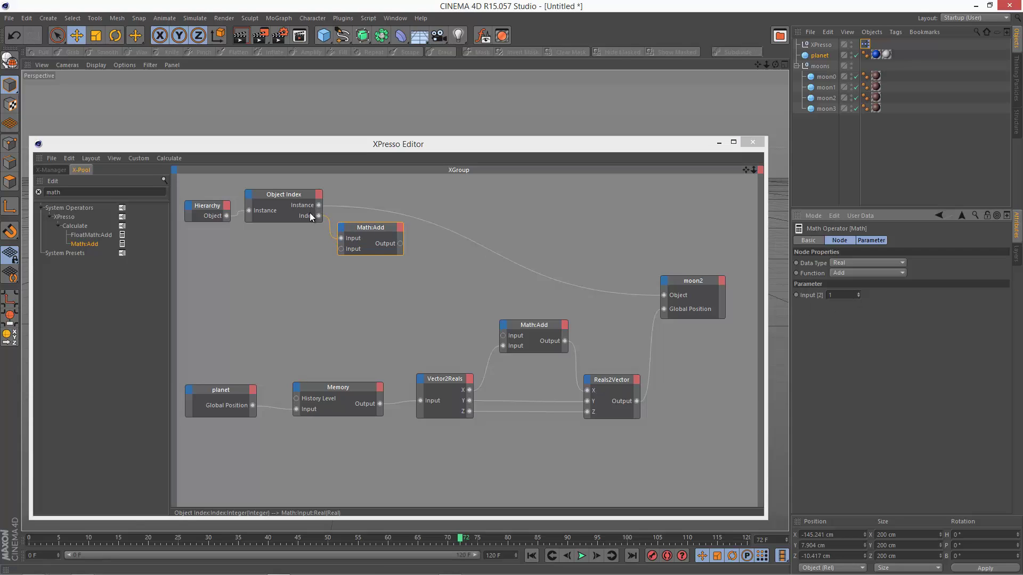
{"action": "left_click", "coordinate": [877, 263]}
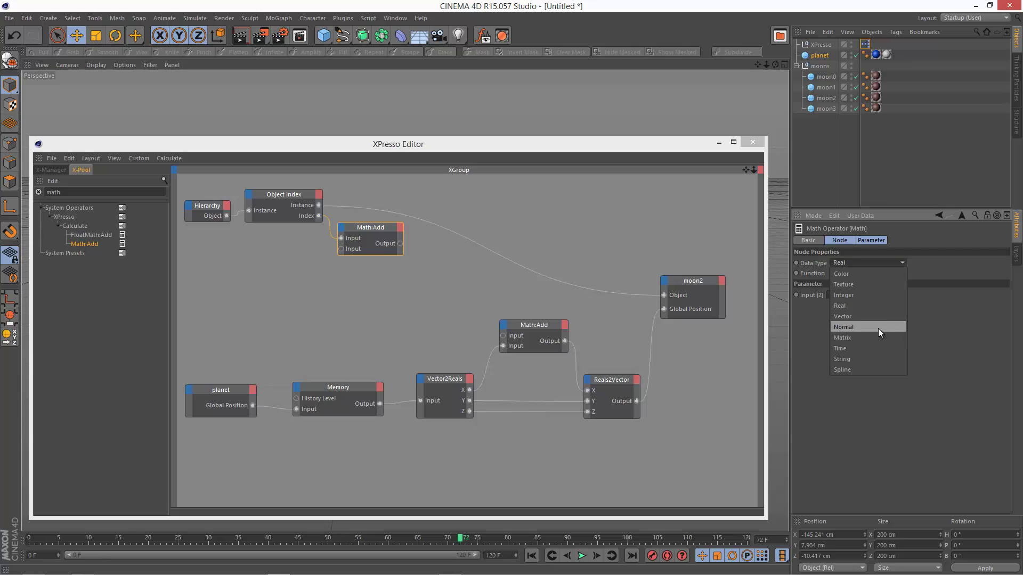
{"action": "left_click", "coordinate": [872, 298]}
{"action": "left_click_drag", "start_coordinate": [375, 227], "coordinate": [370, 235]}
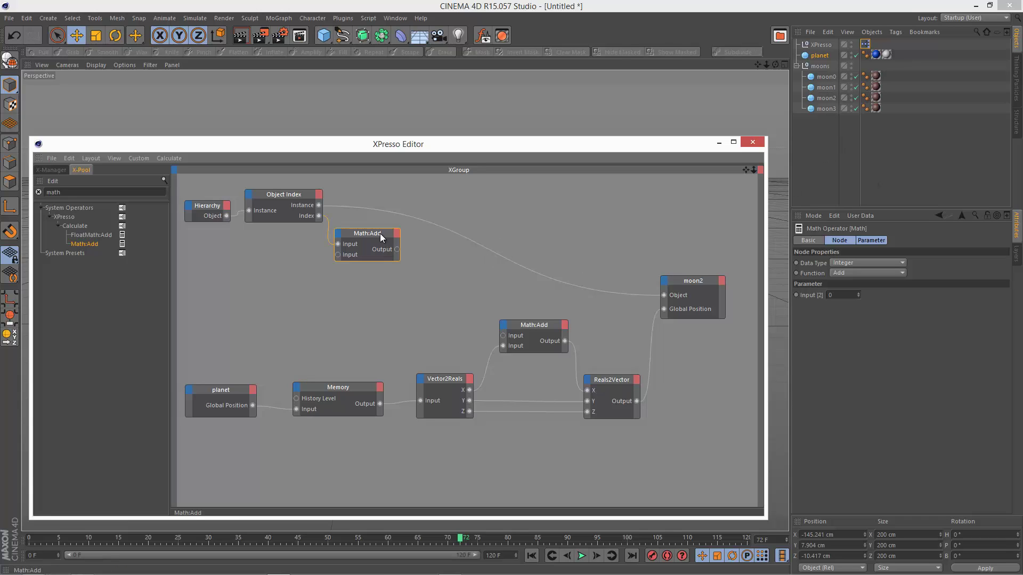
{"action": "left_click_drag", "start_coordinate": [379, 234], "coordinate": [376, 244]}
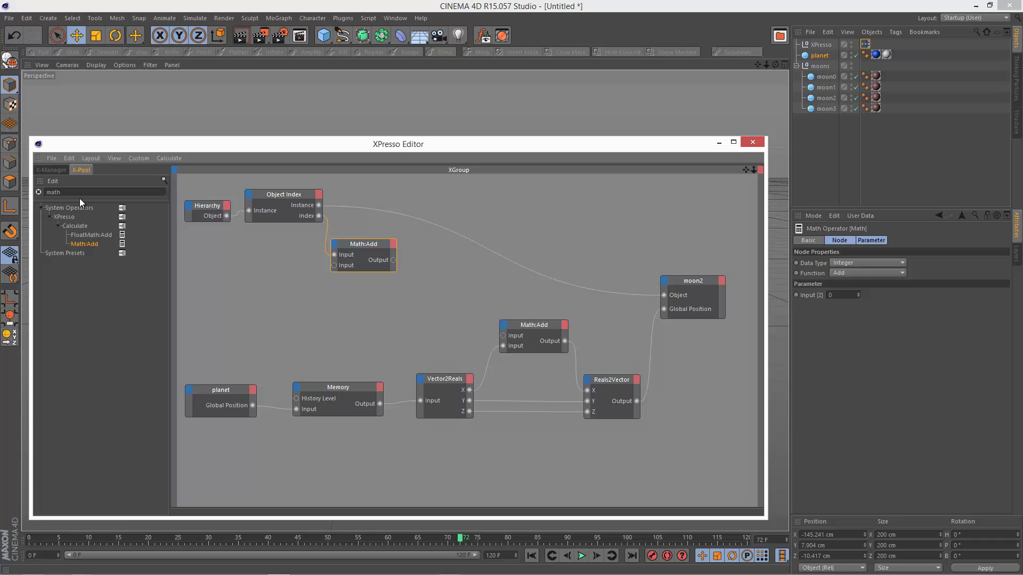
Step: Add a Constant node with value 100 to the graph
{"action": "double_click", "coordinate": [53, 192]}
{"action": "type", "text": "constan"}
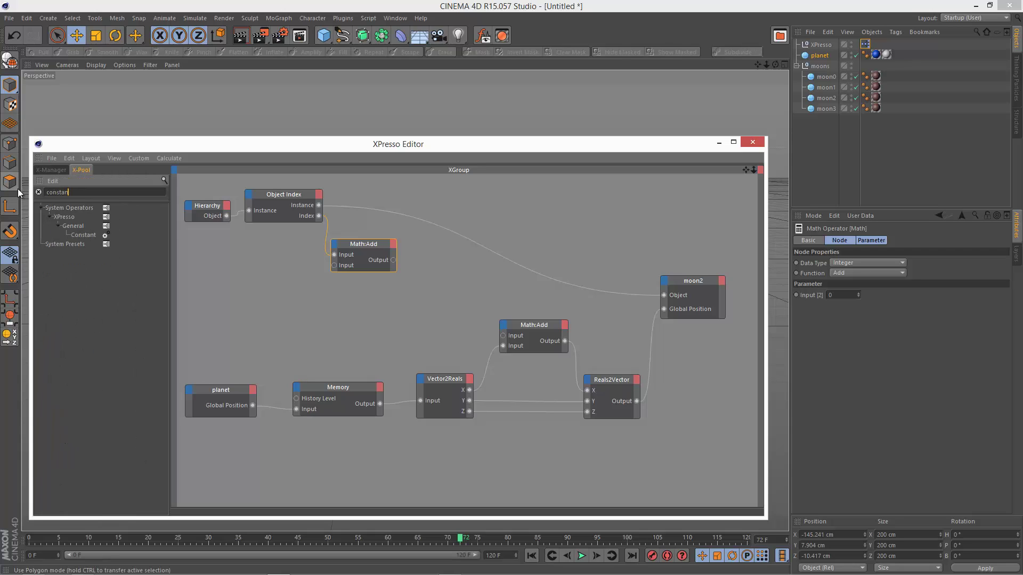
{"action": "type", "text": "t"}
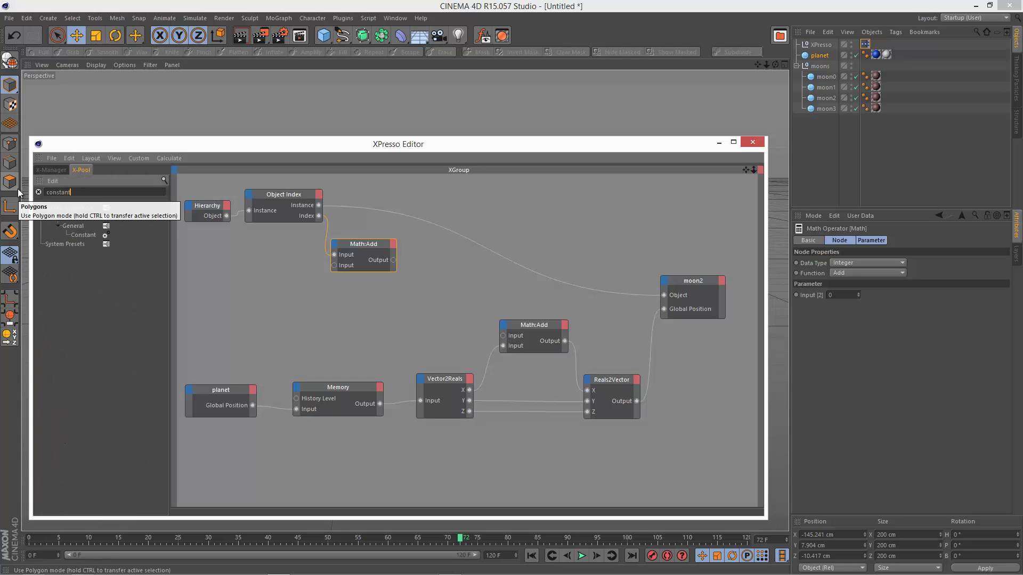
{"action": "left_click_drag", "start_coordinate": [85, 235], "coordinate": [340, 304]}
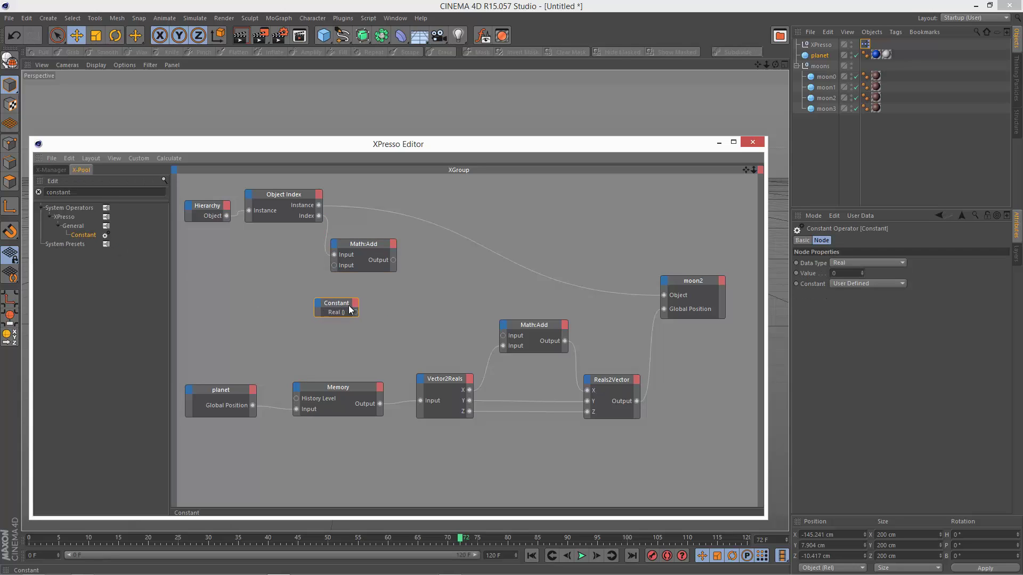
{"action": "left_click", "coordinate": [846, 272]}
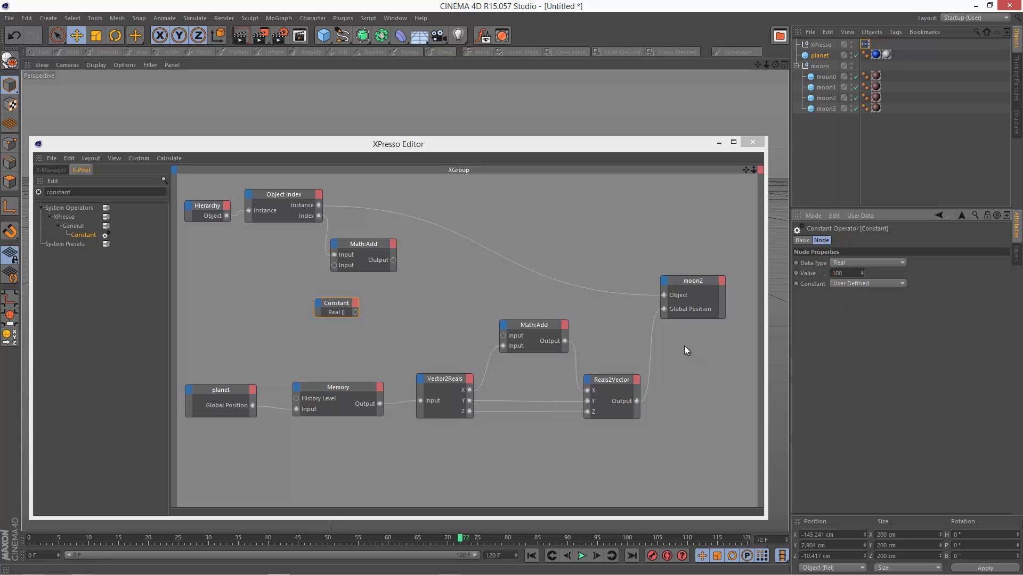
{"action": "left_click_drag", "start_coordinate": [342, 303], "coordinate": [357, 305]}
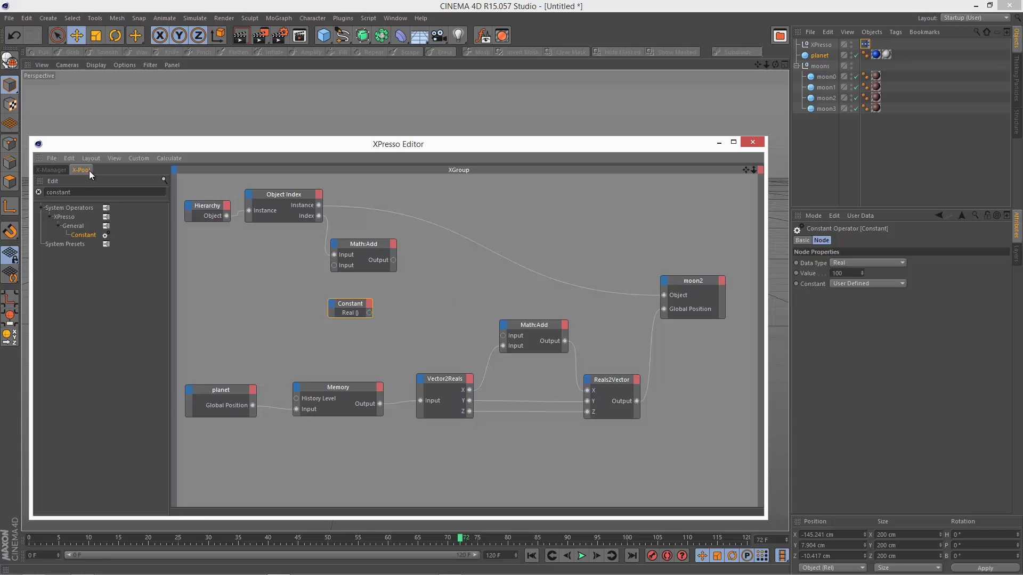
Step: Add a second Math node and set its function to Multiply
{"action": "double_click", "coordinate": [58, 192]}
{"action": "type", "text": "math"}
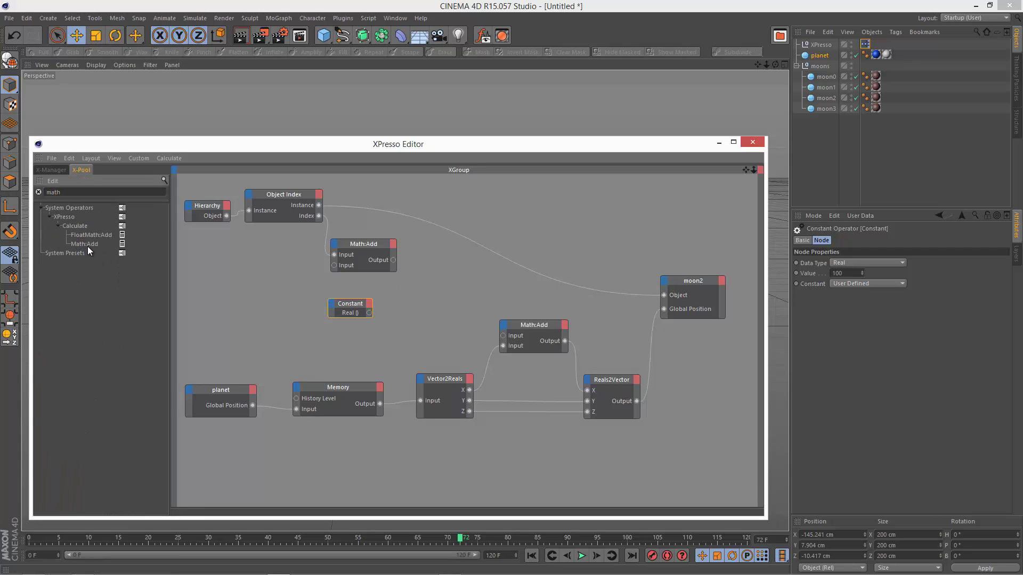
{"action": "left_click_drag", "start_coordinate": [87, 246], "coordinate": [445, 265]}
{"action": "left_click", "coordinate": [846, 273]}
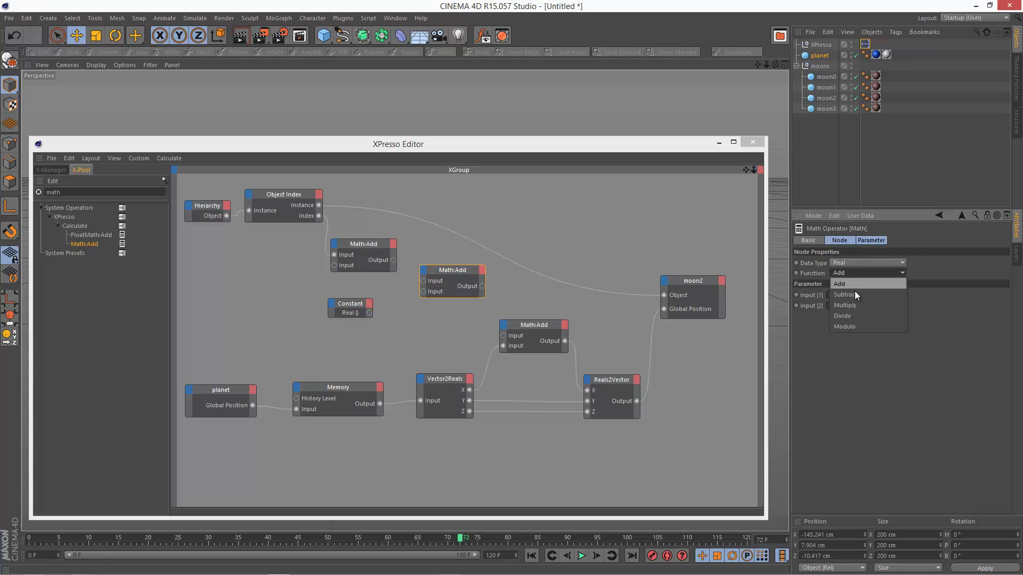
{"action": "left_click", "coordinate": [856, 303]}
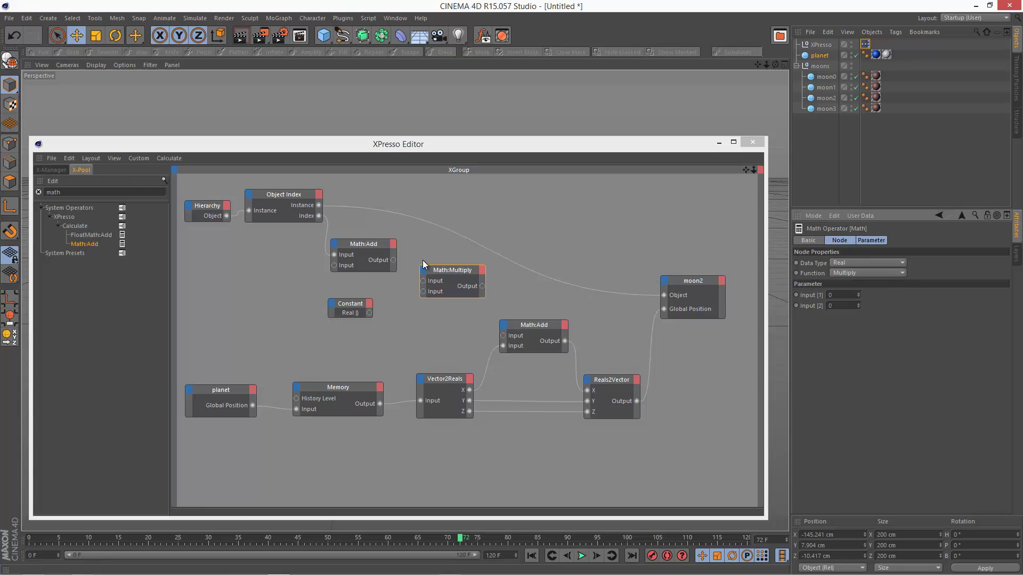
Step: Wire the Math:Add output and the Constant output into Math:Multiply's two inputs
{"action": "left_click_drag", "start_coordinate": [418, 279], "coordinate": [423, 280]}
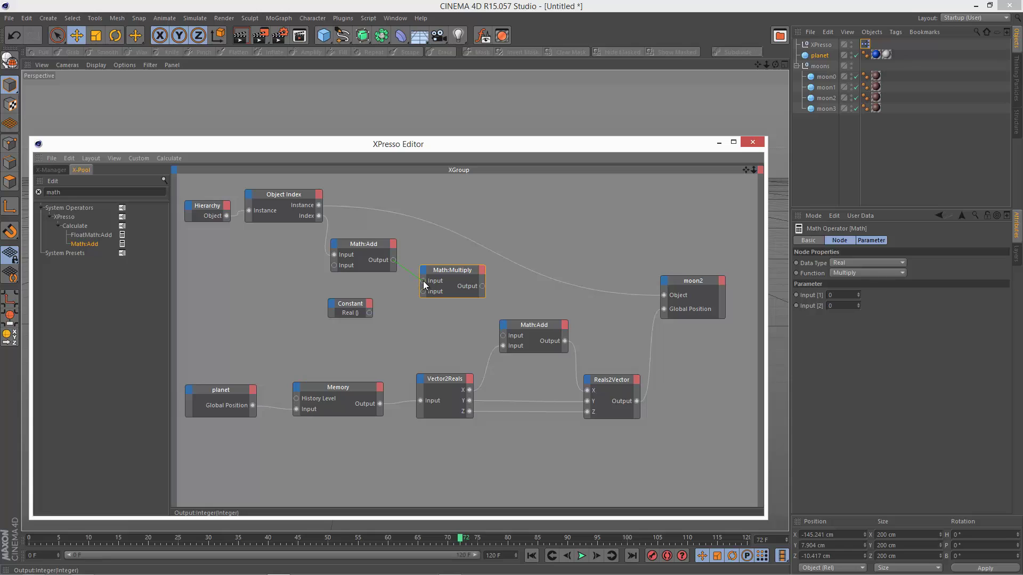
{"action": "left_click", "coordinate": [354, 303]}
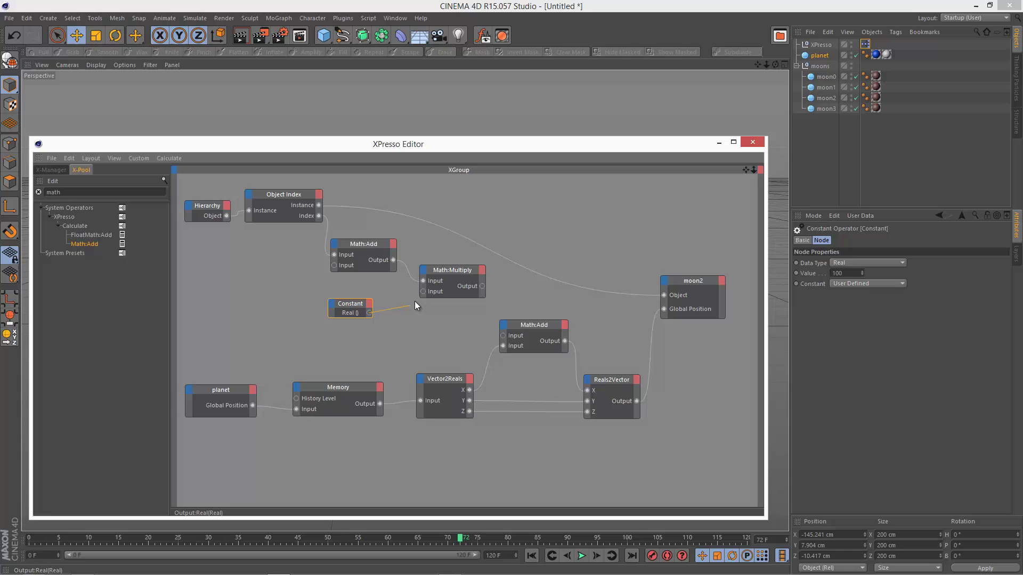
{"action": "left_click_drag", "start_coordinate": [432, 295], "coordinate": [423, 292]}
{"action": "left_click", "coordinate": [479, 285]}
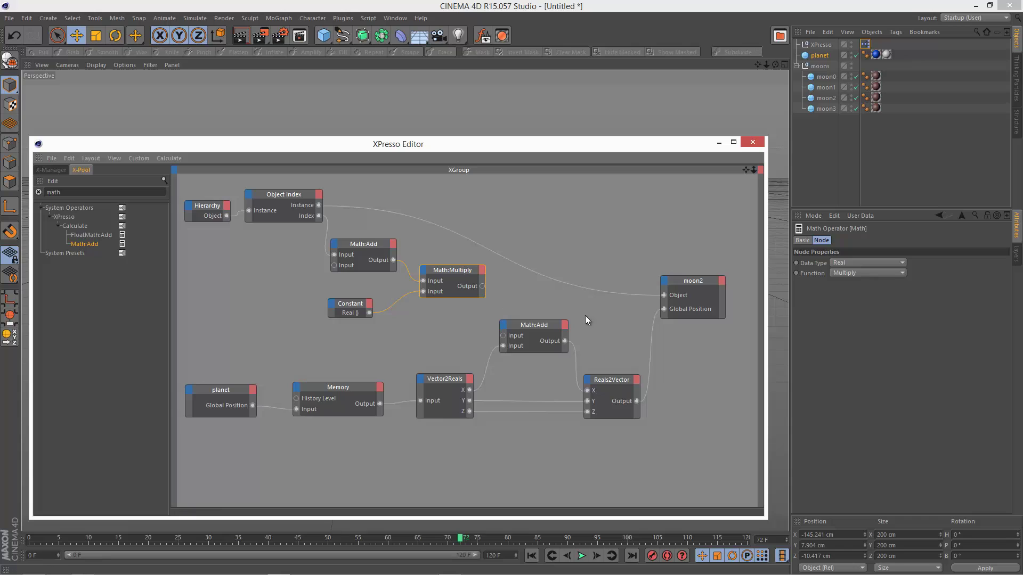
Step: Wire the Math:Multiply output into the lower Math:Add node's free input, tidying node positions
{"action": "left_click_drag", "start_coordinate": [526, 324], "coordinate": [526, 319]}
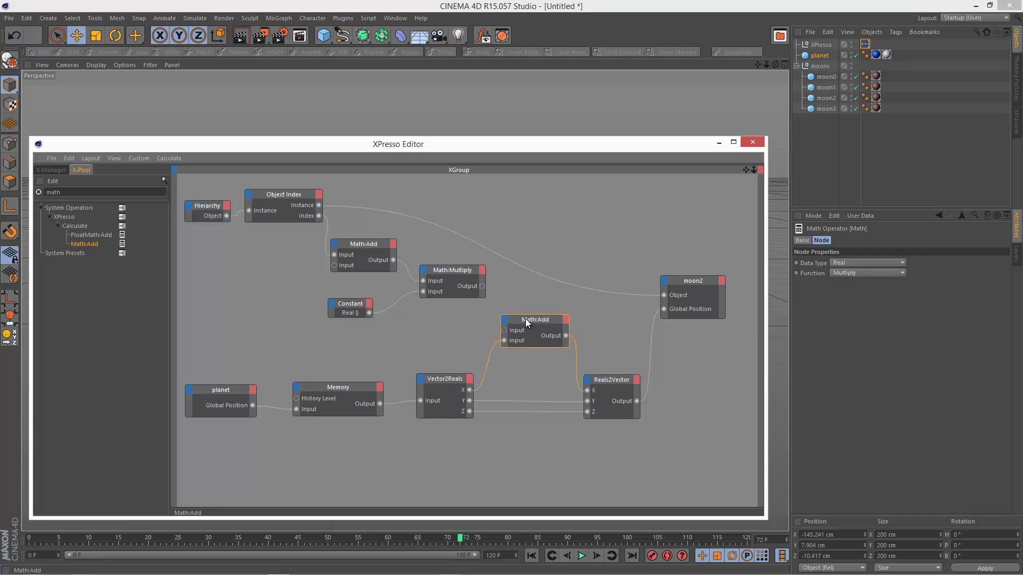
{"action": "left_click_drag", "start_coordinate": [475, 277], "coordinate": [472, 280]}
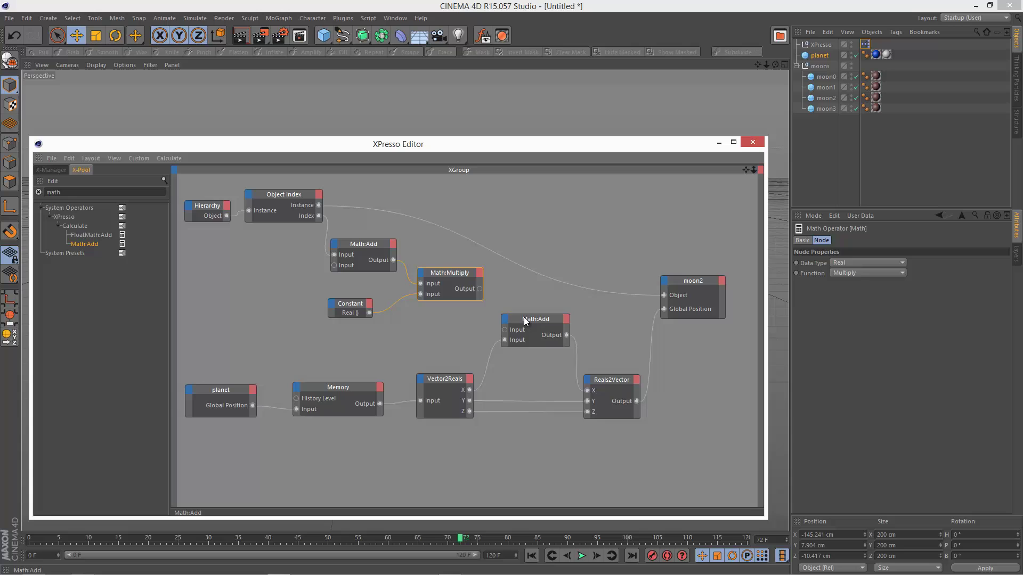
{"action": "left_click", "coordinate": [523, 317]}
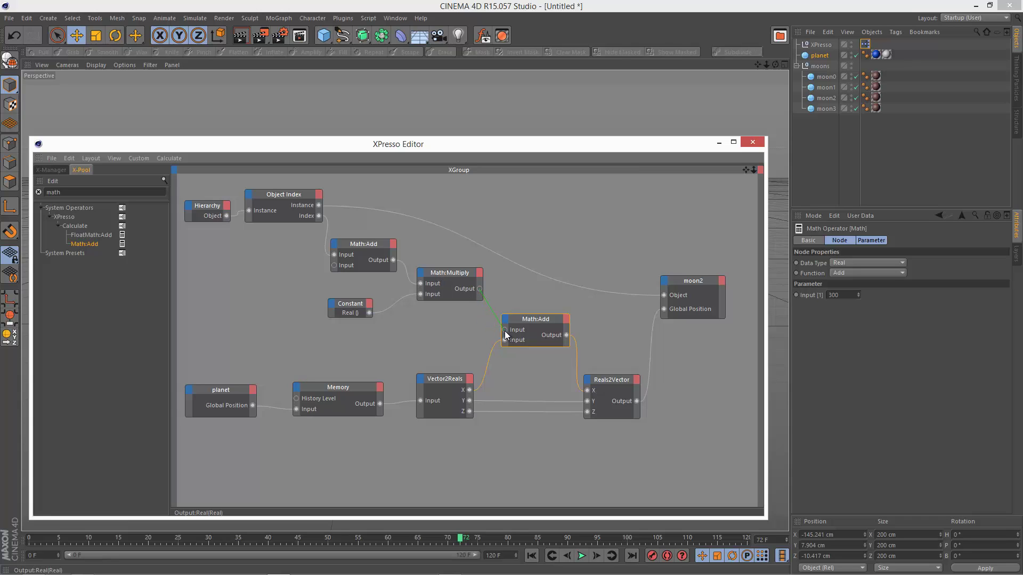
{"action": "left_click_drag", "start_coordinate": [506, 334], "coordinate": [505, 331]}
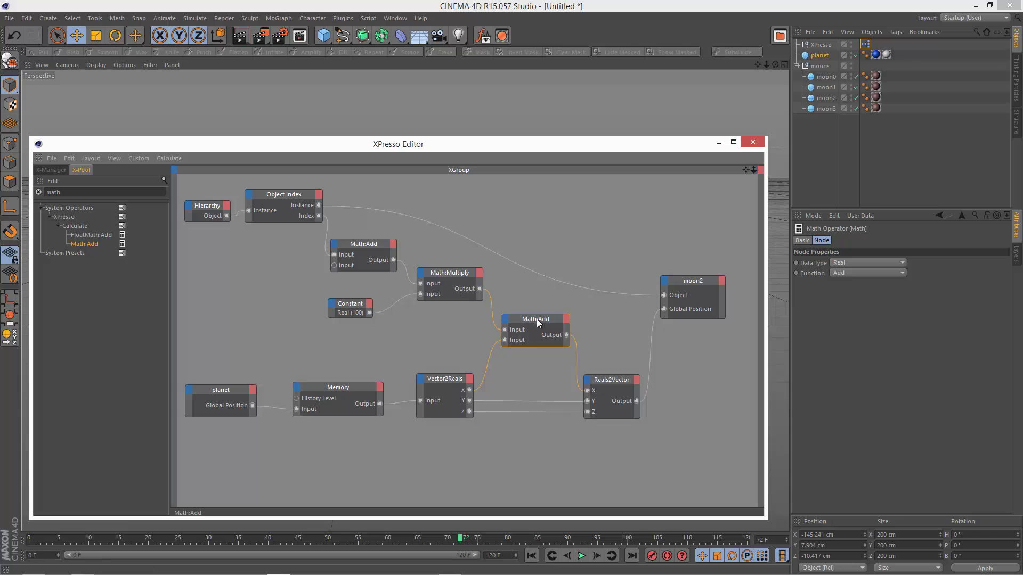
{"action": "left_click_drag", "start_coordinate": [536, 318], "coordinate": [543, 318]}
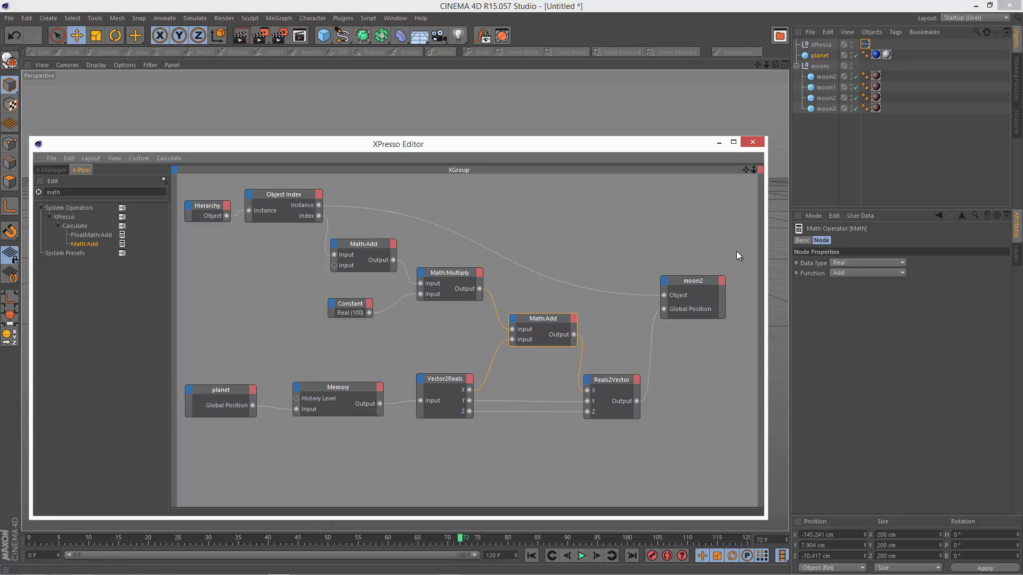
Step: Play the animation and drag the planet to check that the moons follow
{"action": "left_click", "coordinate": [718, 143]}
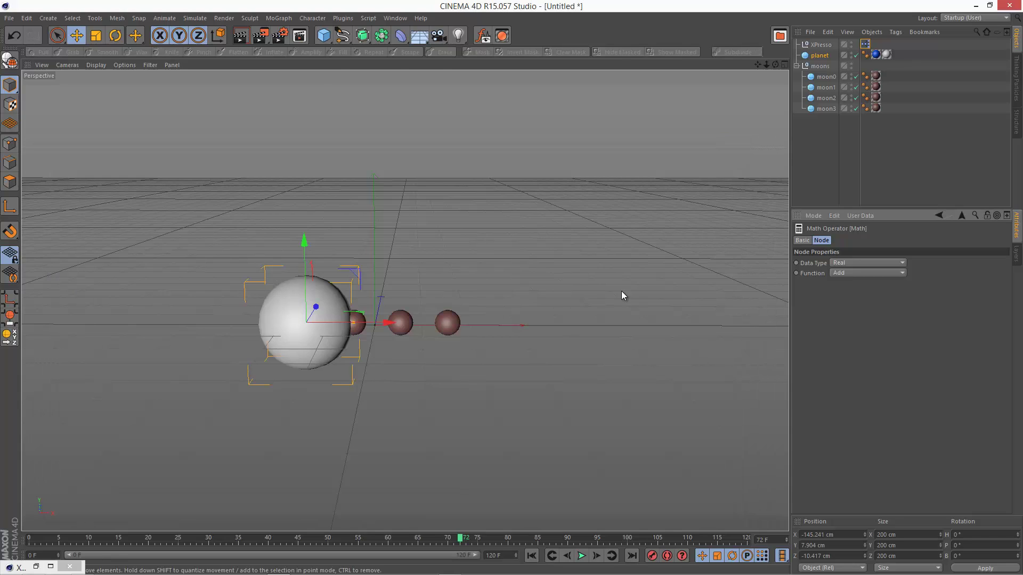
{"action": "left_click", "coordinate": [581, 556]}
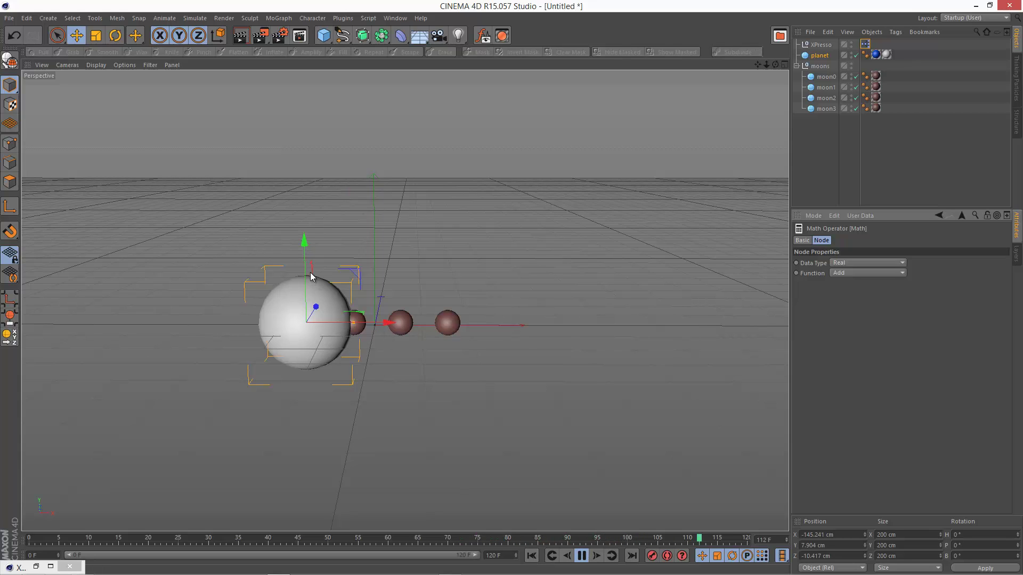
{"action": "left_click_drag", "start_coordinate": [305, 240], "coordinate": [350, 323]}
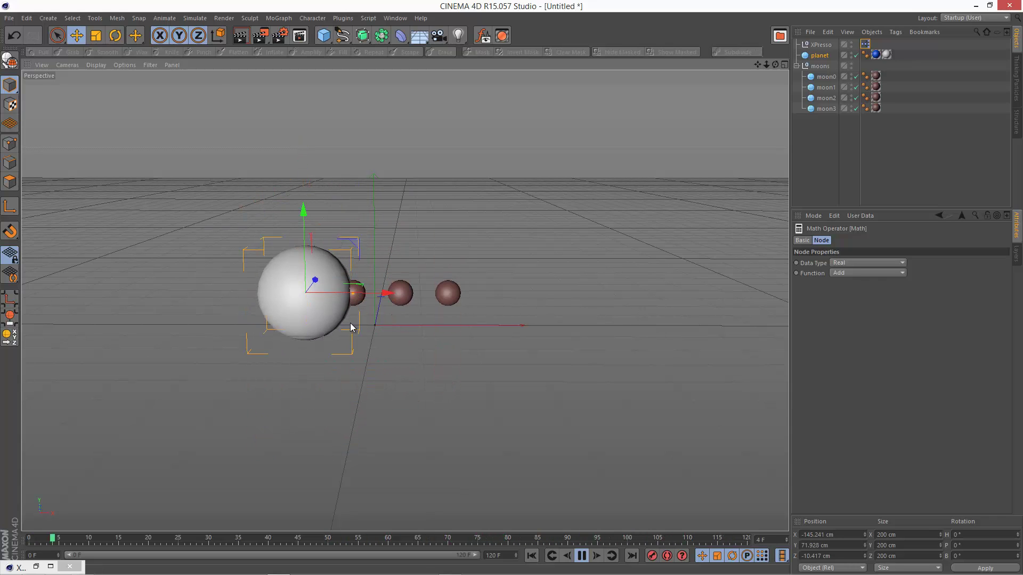
{"action": "left_click", "coordinate": [581, 556]}
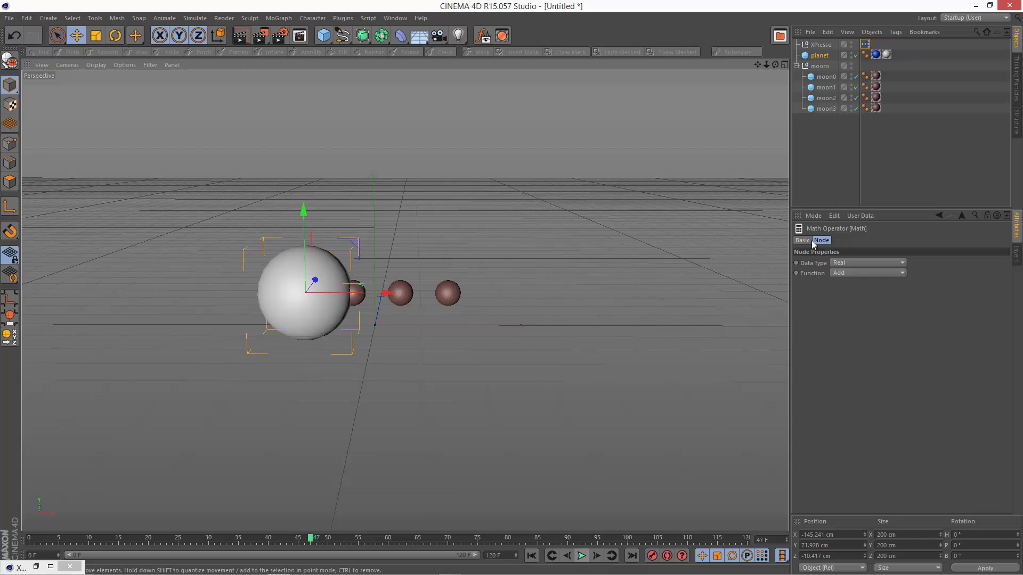
Step: Set the spacing Constant node's value to 200
{"action": "left_click", "coordinate": [48, 568]}
{"action": "left_click", "coordinate": [341, 305]}
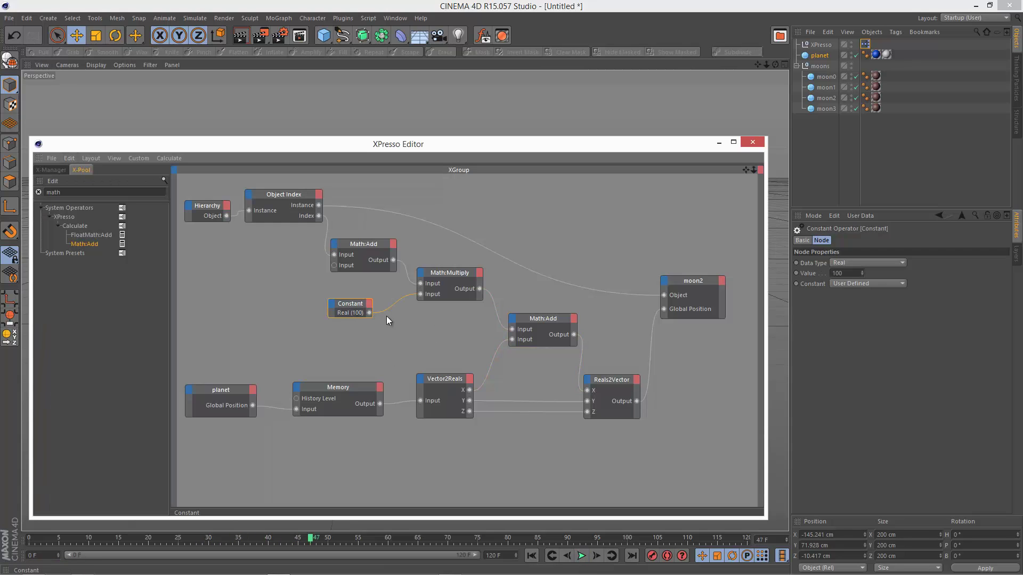
{"action": "double_click", "coordinate": [840, 273]}
{"action": "type", "text": "200"}
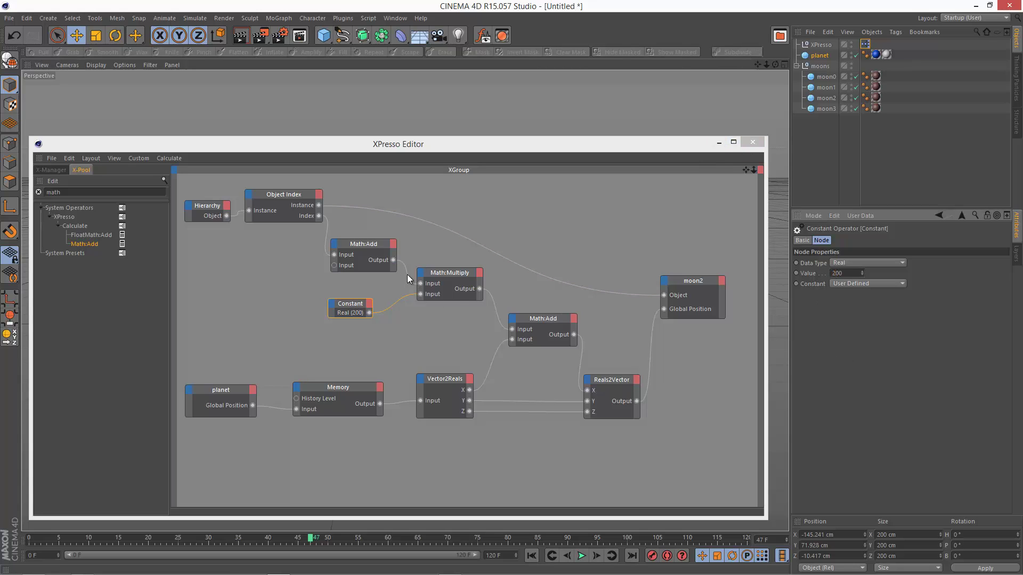
{"action": "left_click", "coordinate": [719, 143]}
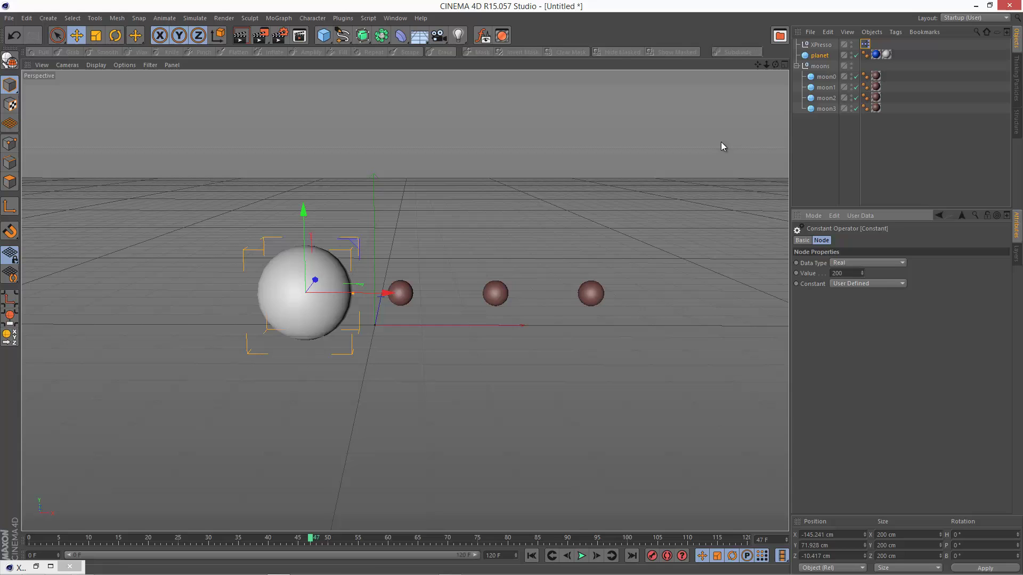
Step: Play and lift the planet to preview the moons' current behaviour
{"action": "left_click", "coordinate": [581, 555]}
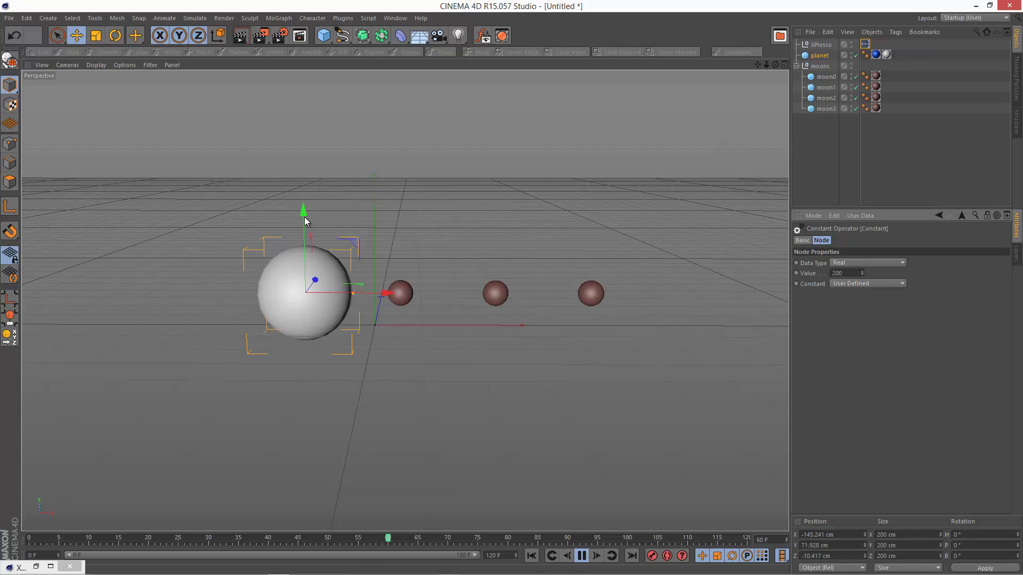
{"action": "left_click_drag", "start_coordinate": [308, 214], "coordinate": [301, 250]}
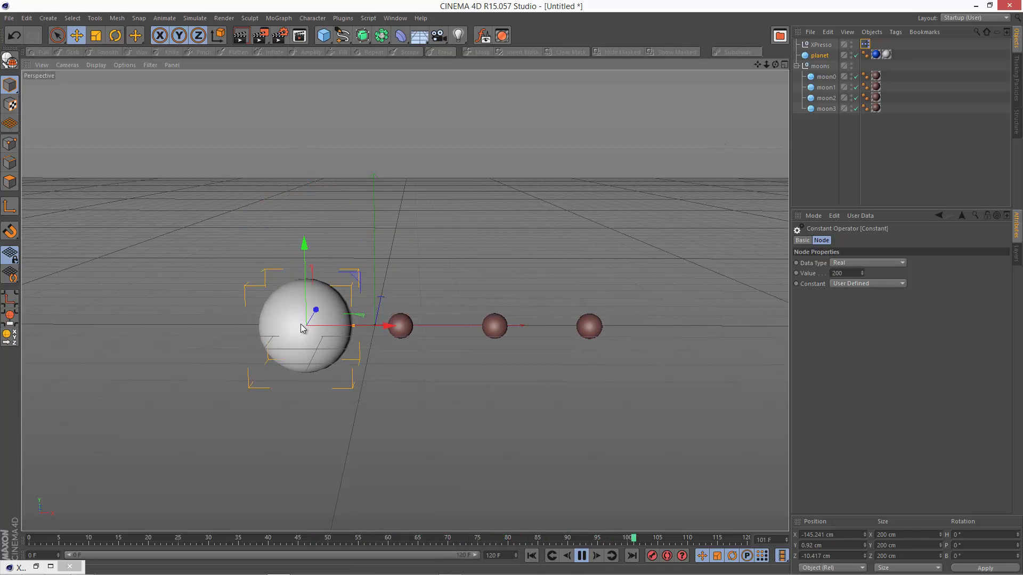
{"action": "left_click", "coordinate": [581, 556]}
Step: Set the index Math:Add node's second input to 1, then replay while moving the planet
{"action": "left_click", "coordinate": [40, 566]}
{"action": "left_click", "coordinate": [368, 244]}
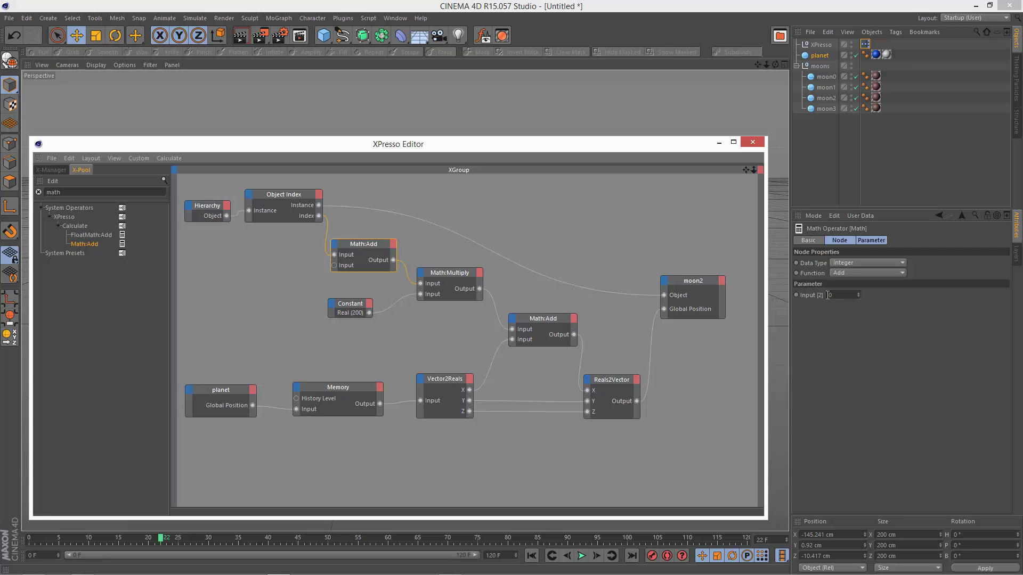
{"action": "left_click", "coordinate": [719, 143]}
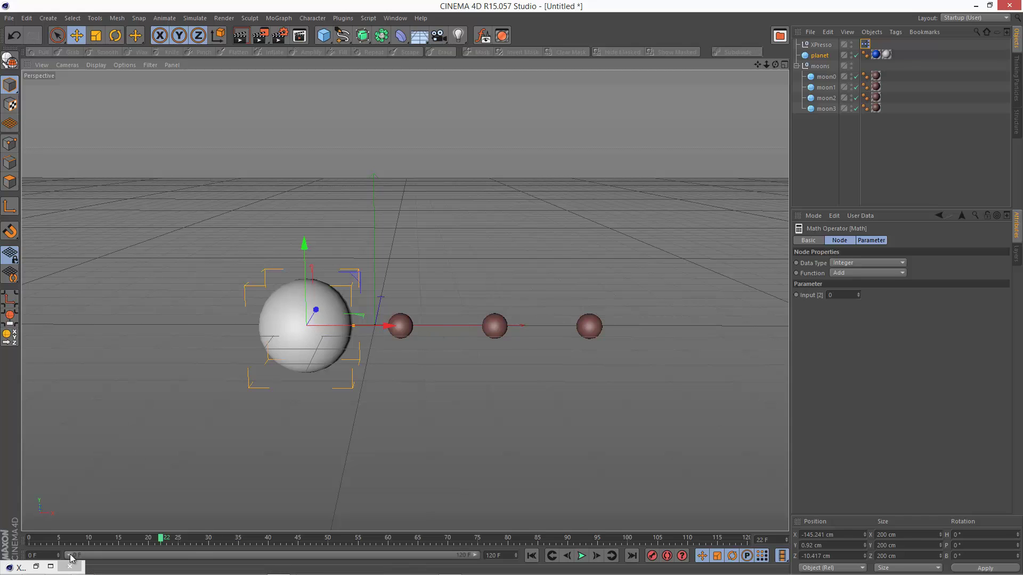
{"action": "left_click", "coordinate": [35, 567]}
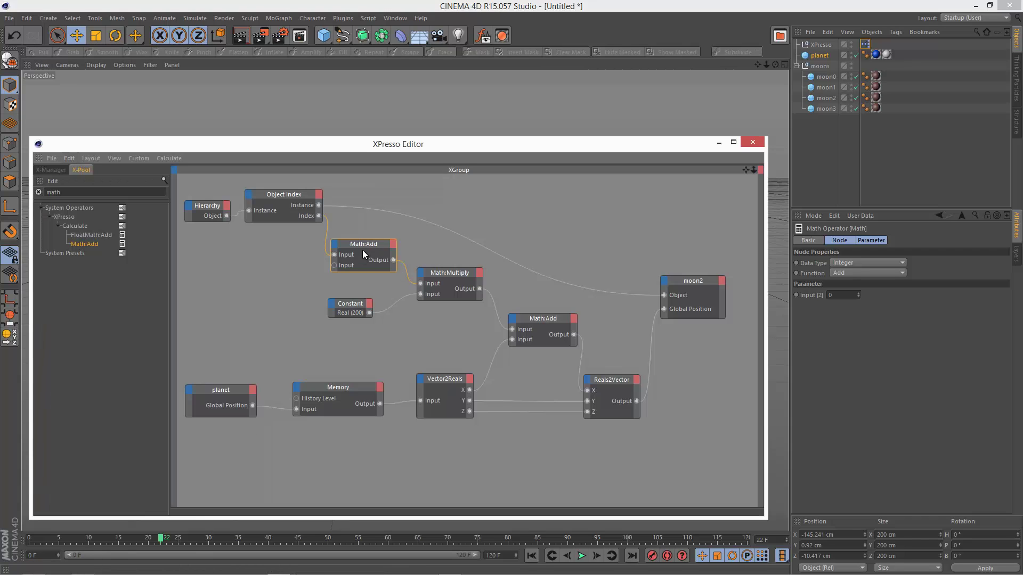
{"action": "left_click", "coordinate": [857, 293]}
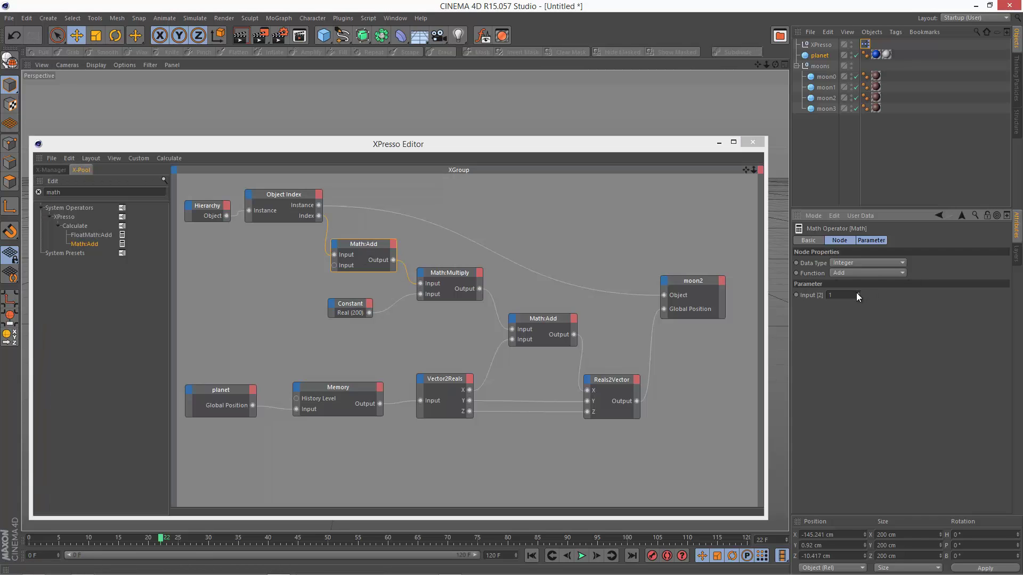
{"action": "left_click", "coordinate": [718, 143]}
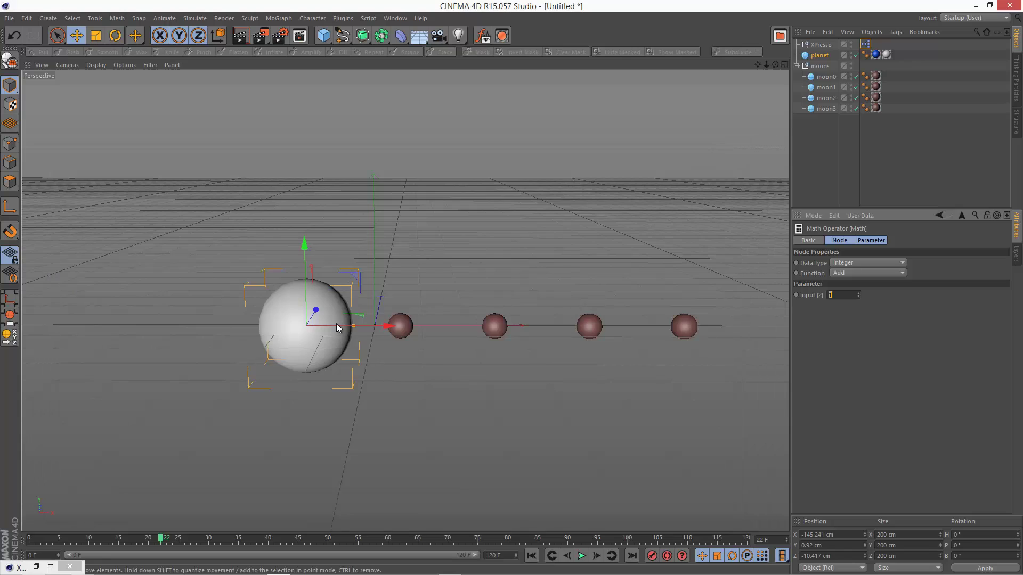
{"action": "left_click", "coordinate": [581, 556]}
{"action": "left_click_drag", "start_coordinate": [304, 246], "coordinate": [322, 263]}
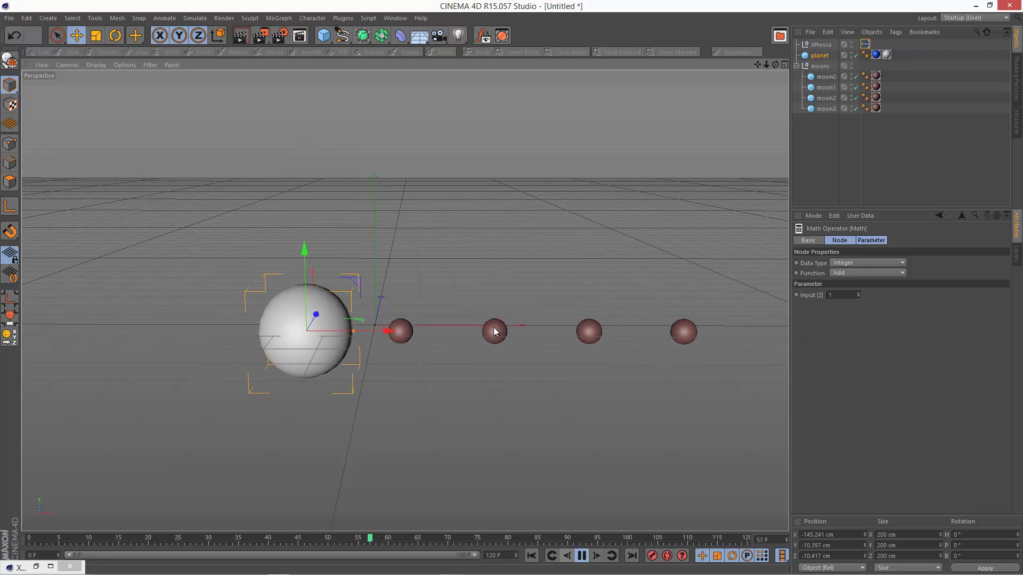
Step: Tidy the nodes and connect the index Math:Add output to Memory's History Level
{"action": "left_click", "coordinate": [582, 556]}
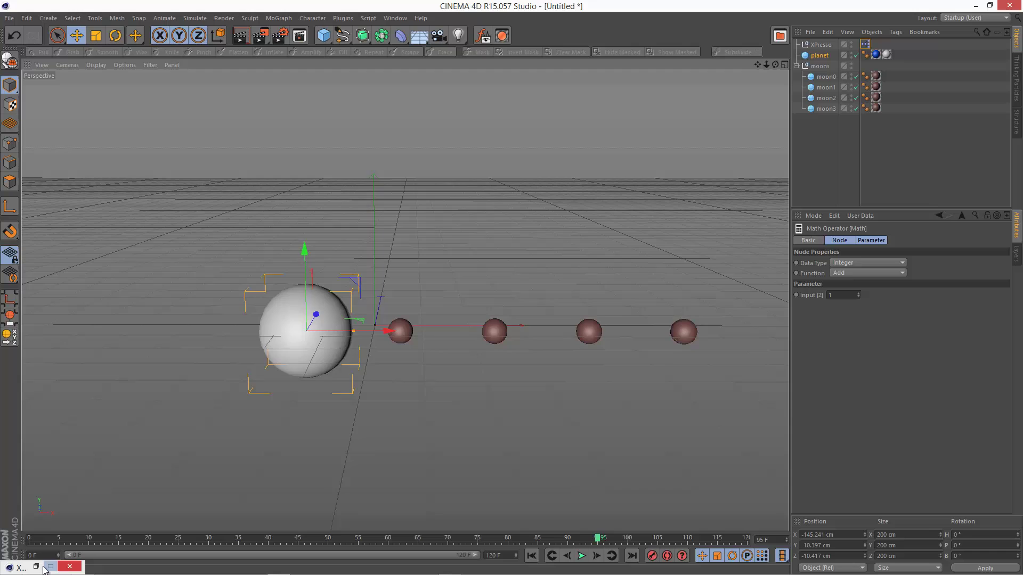
{"action": "left_click", "coordinate": [36, 566]}
{"action": "left_click_drag", "start_coordinate": [369, 252], "coordinate": [361, 252]}
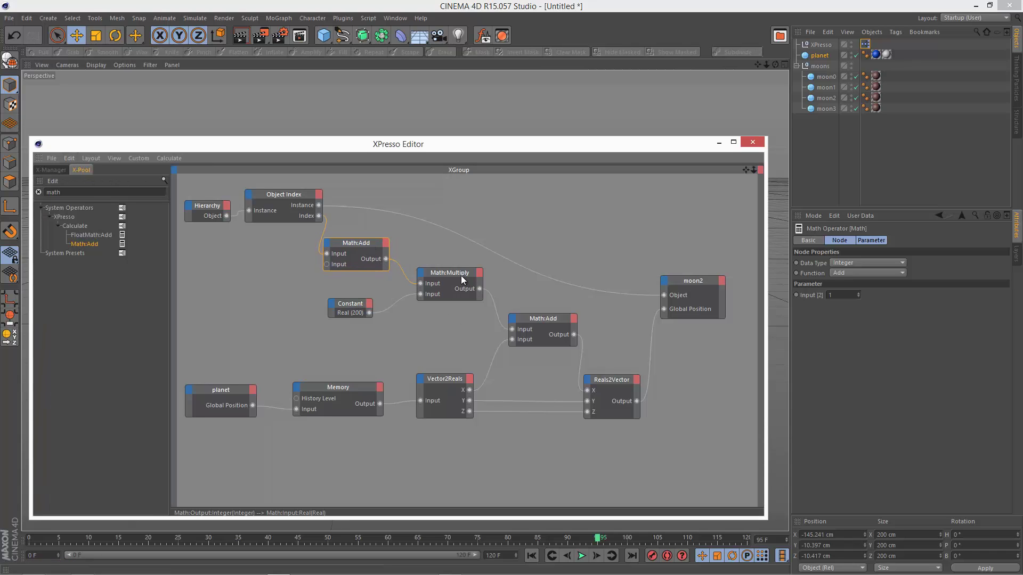
{"action": "left_click_drag", "start_coordinate": [462, 278], "coordinate": [448, 281]}
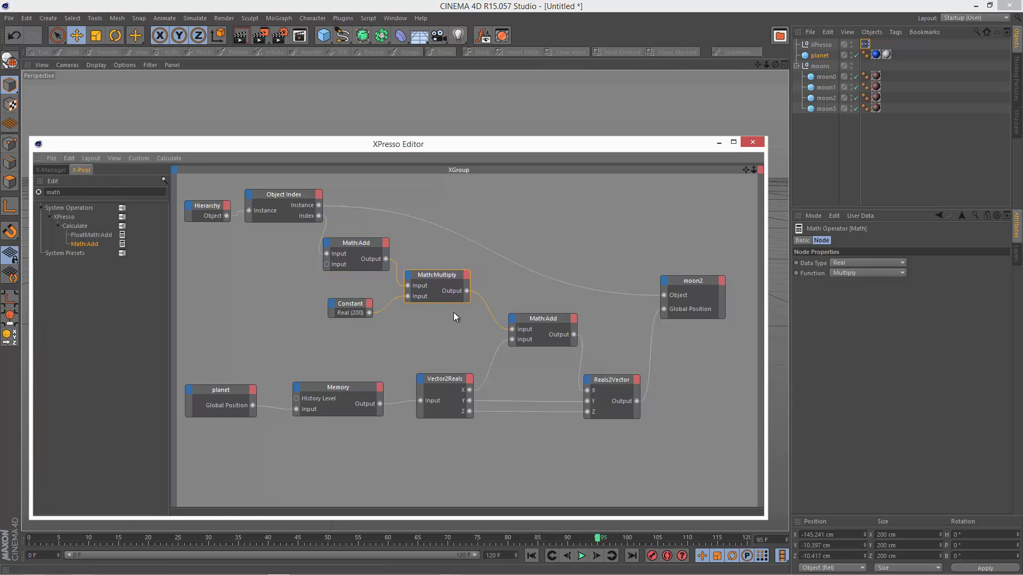
{"action": "left_click_drag", "start_coordinate": [350, 305], "coordinate": [338, 302]}
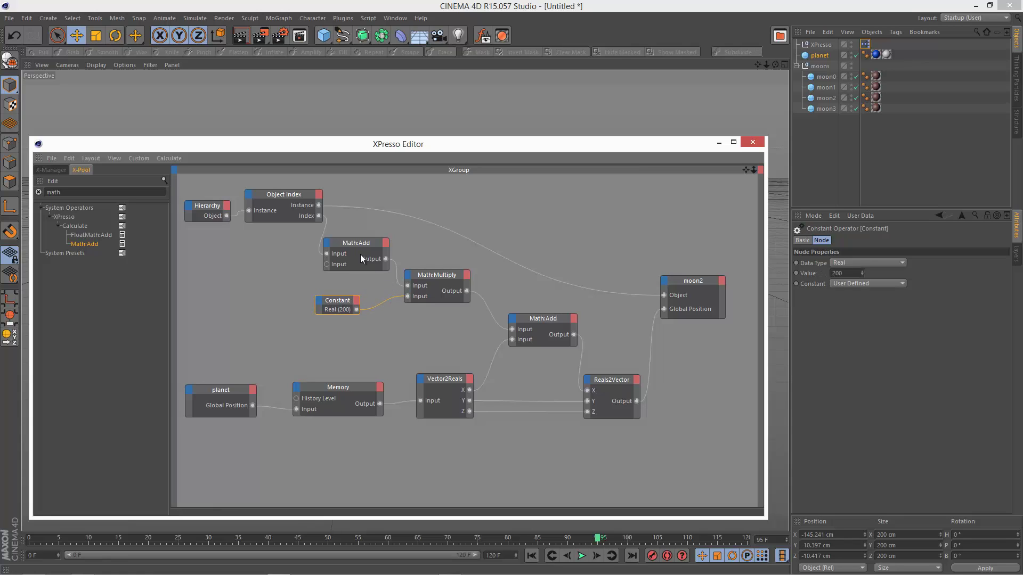
{"action": "left_click", "coordinate": [350, 242]}
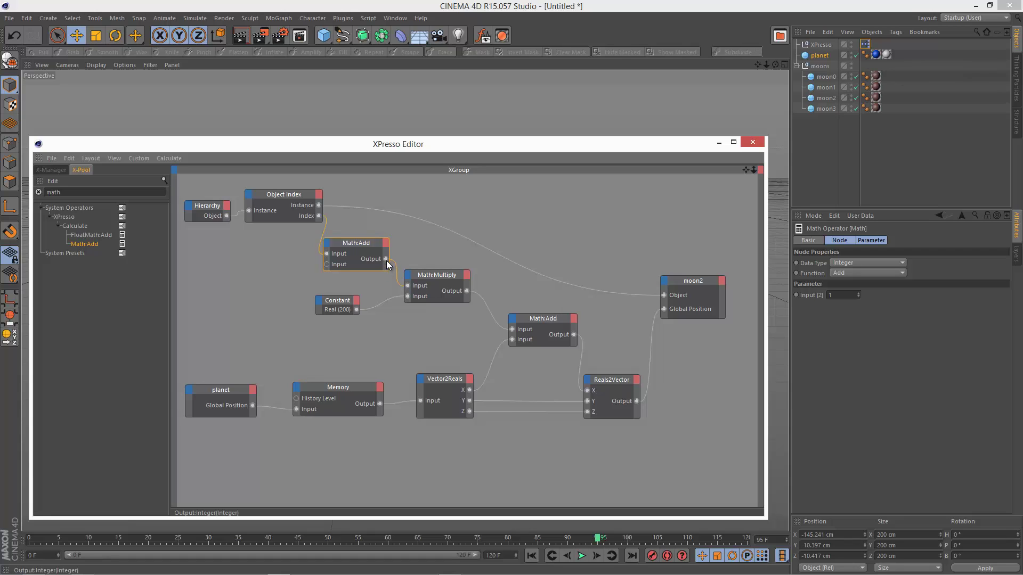
{"action": "left_click_drag", "start_coordinate": [365, 315], "coordinate": [296, 399]}
{"action": "left_click", "coordinate": [313, 392]}
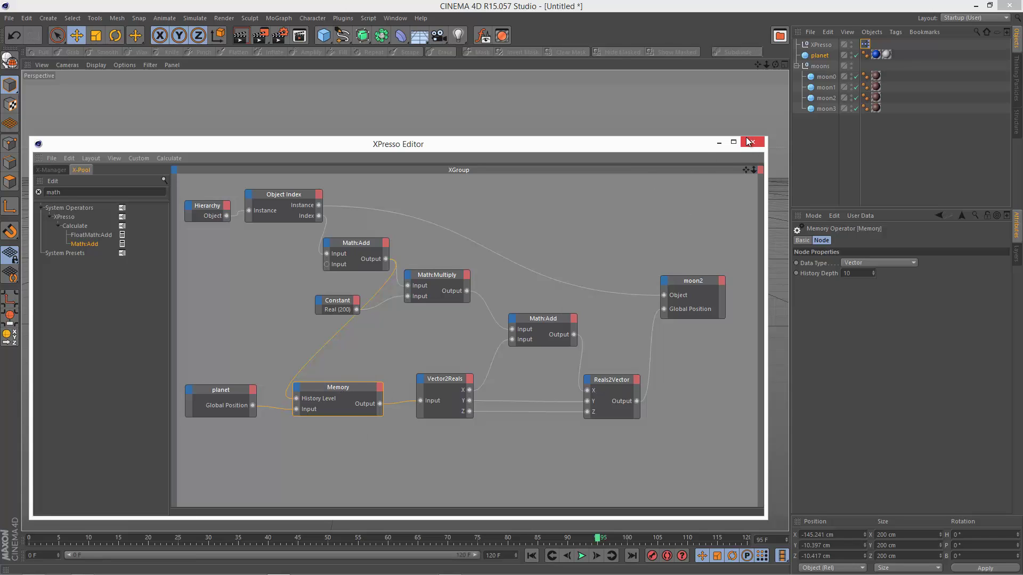
Step: Play the animation and move the planet up and down to watch the moons trail
{"action": "left_click", "coordinate": [719, 143]}
{"action": "key", "text": "F8"}
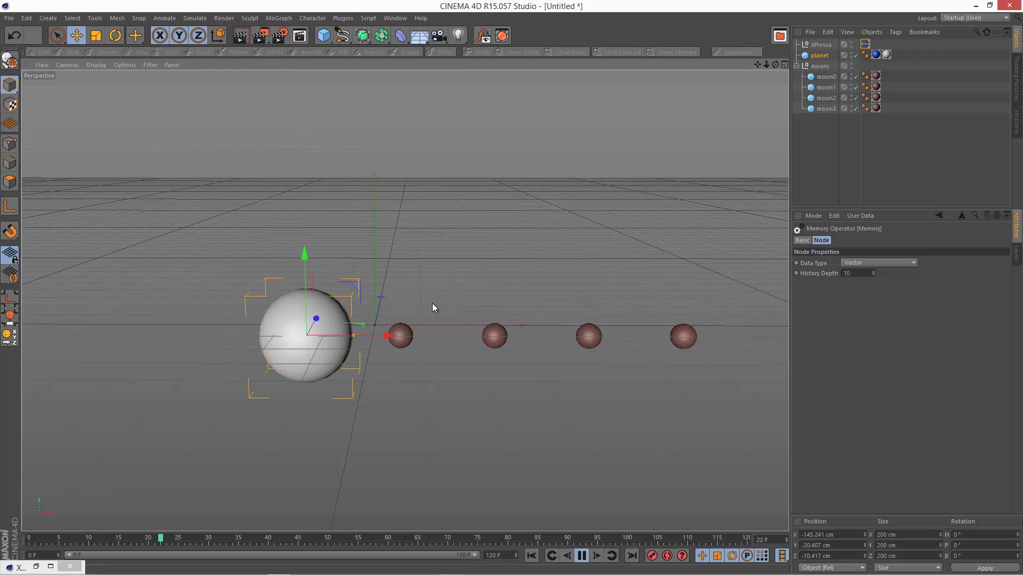
{"action": "left_click_drag", "start_coordinate": [303, 255], "coordinate": [301, 151]}
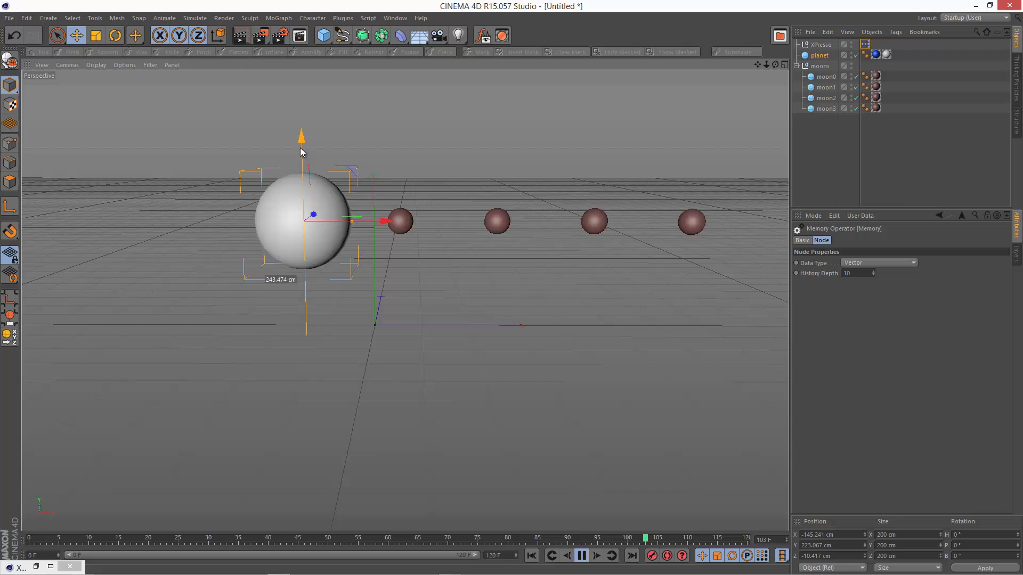
{"action": "left_click", "coordinate": [582, 556]}
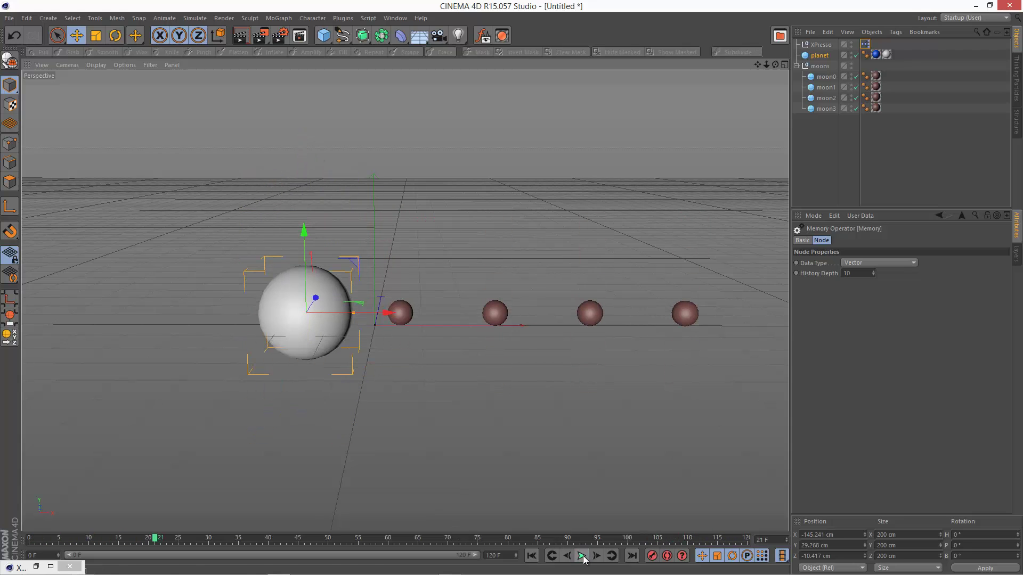
Step: Add a Math node from the X-Pool and set it to an Integer Multiply
{"action": "left_click", "coordinate": [35, 566]}
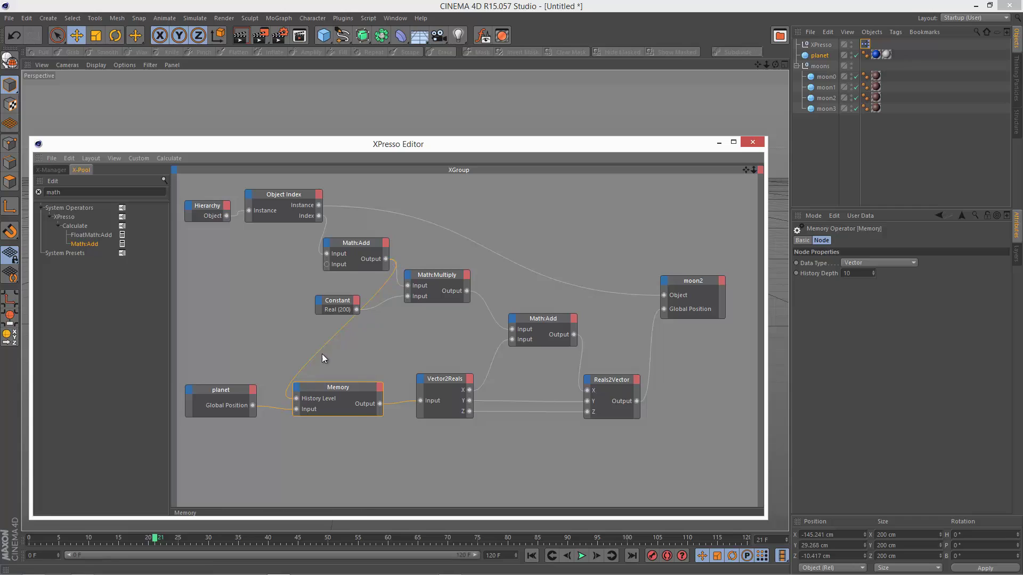
{"action": "right_click", "coordinate": [356, 347]}
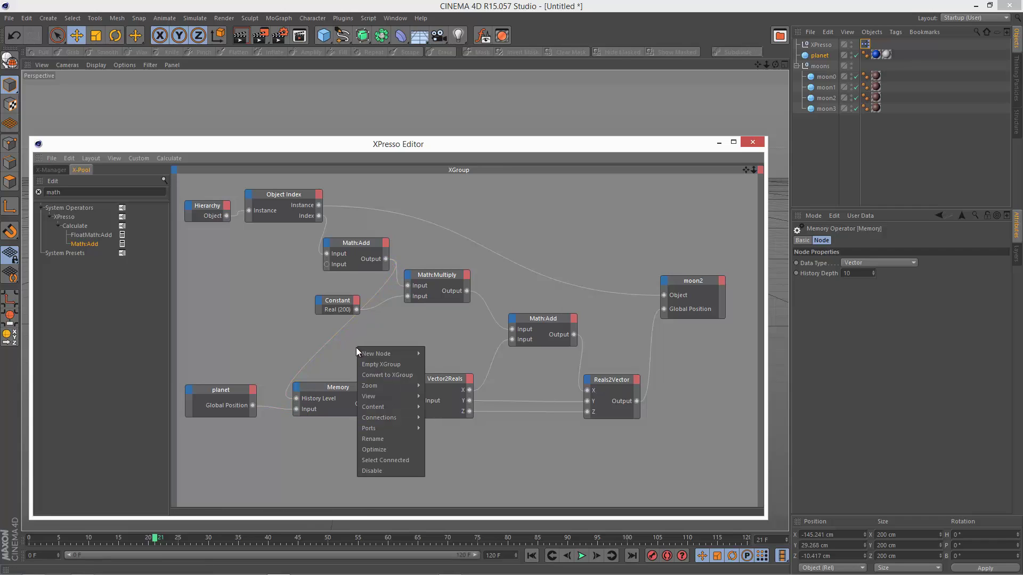
{"action": "left_click", "coordinate": [88, 247]}
{"action": "left_click_drag", "start_coordinate": [98, 243], "coordinate": [295, 349]}
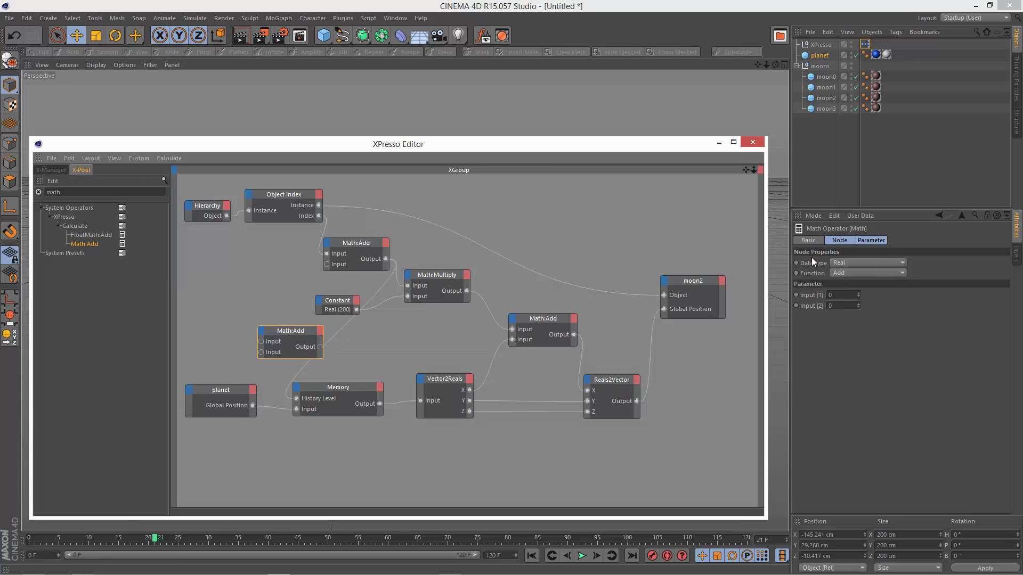
{"action": "left_click", "coordinate": [853, 273]}
{"action": "left_click", "coordinate": [860, 295]}
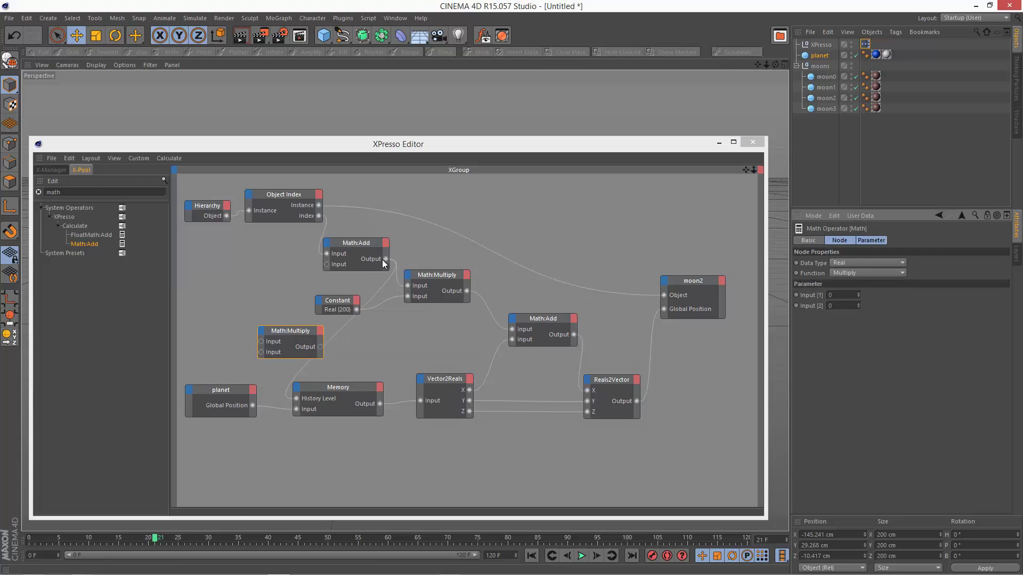
{"action": "left_click", "coordinate": [278, 331]}
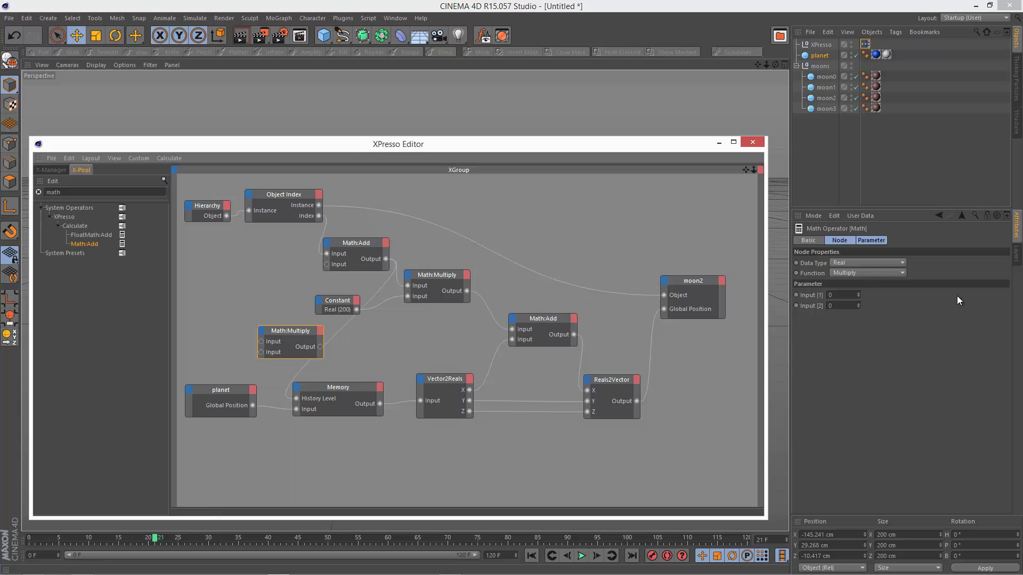
{"action": "left_click", "coordinate": [857, 263]}
{"action": "left_click", "coordinate": [861, 296]}
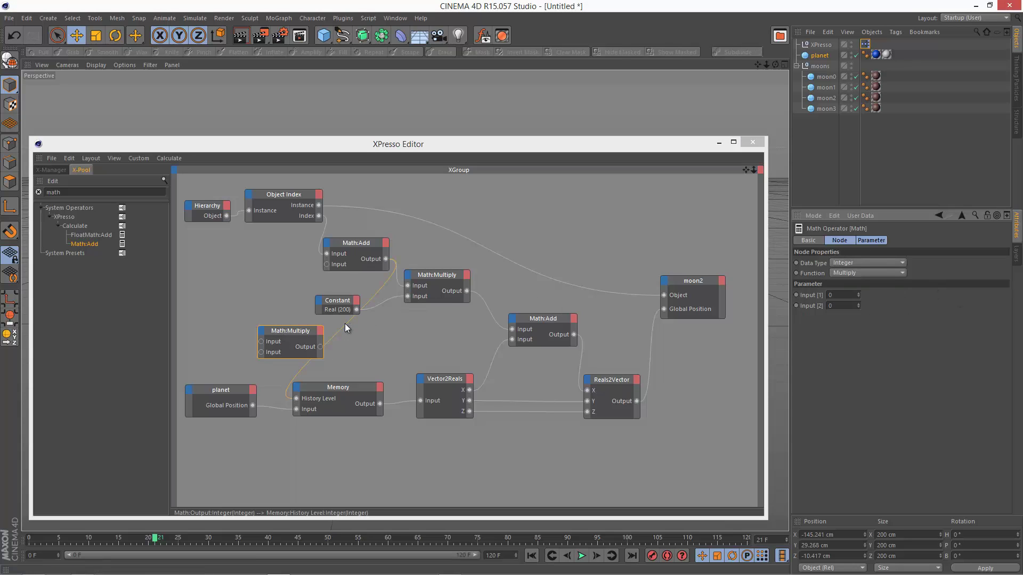
Step: Route the incremented index through the Multiply node into Memory's History Level, with Input 2 set to 3
{"action": "left_click", "coordinate": [344, 324]}
{"action": "key", "text": "Delete"}
{"action": "left_click_drag", "start_coordinate": [248, 339], "coordinate": [297, 398]}
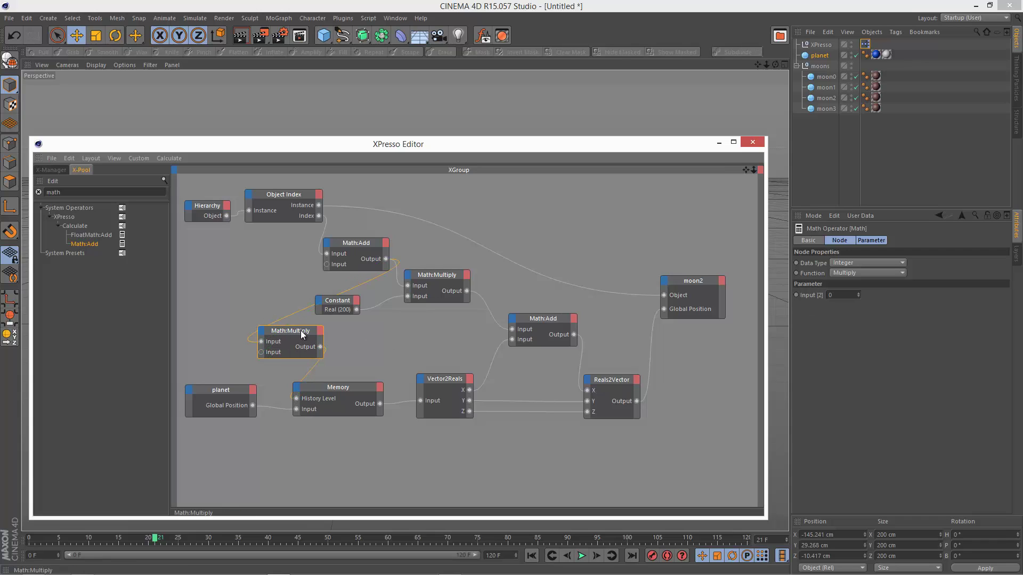
{"action": "left_click", "coordinate": [858, 293]}
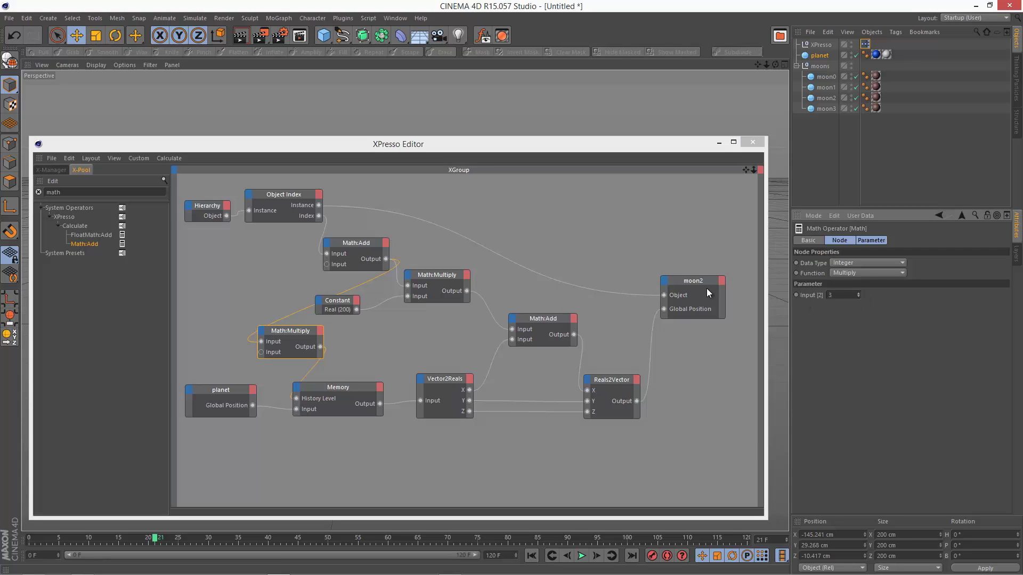
Step: Play back while lifting the planet, then pull the view back to see the whole moon row
{"action": "left_click", "coordinate": [722, 142]}
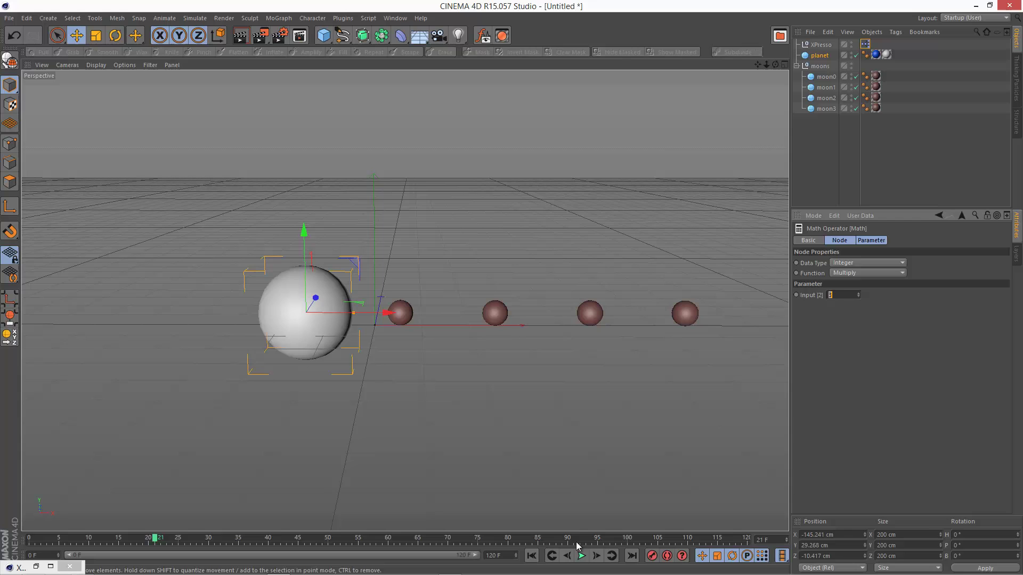
{"action": "left_click", "coordinate": [582, 556]}
{"action": "left_click_drag", "start_coordinate": [304, 230], "coordinate": [348, 223]}
{"action": "left_click", "coordinate": [581, 555]}
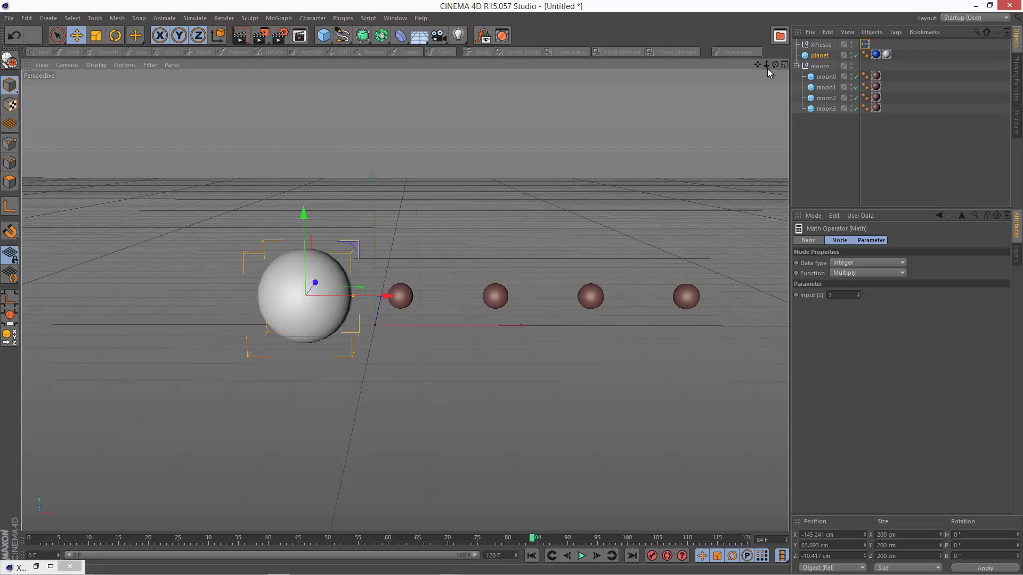
{"action": "left_click_drag", "start_coordinate": [767, 68], "coordinate": [510, 287]}
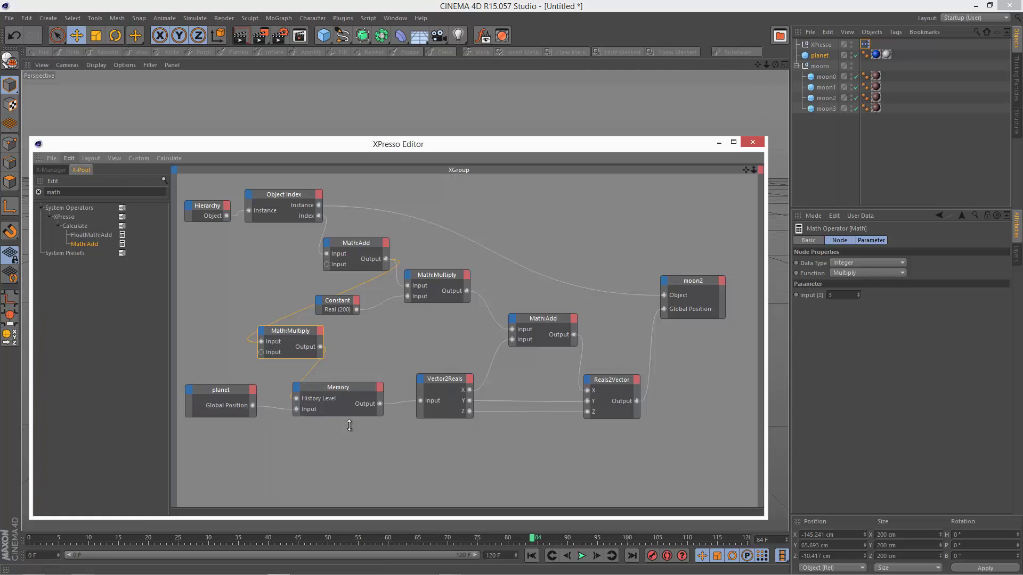
{"action": "left_click", "coordinate": [35, 567]}
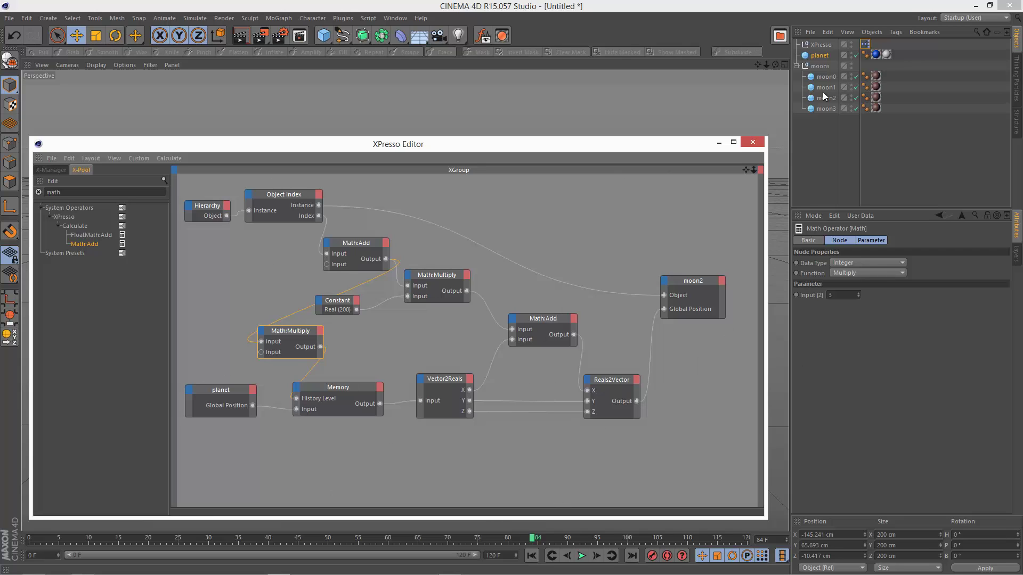
Step: Duplicate moon0–moon3 in the Object Manager and restart playback from the first frame
{"action": "left_click_drag", "start_coordinate": [833, 74], "coordinate": [833, 118]}
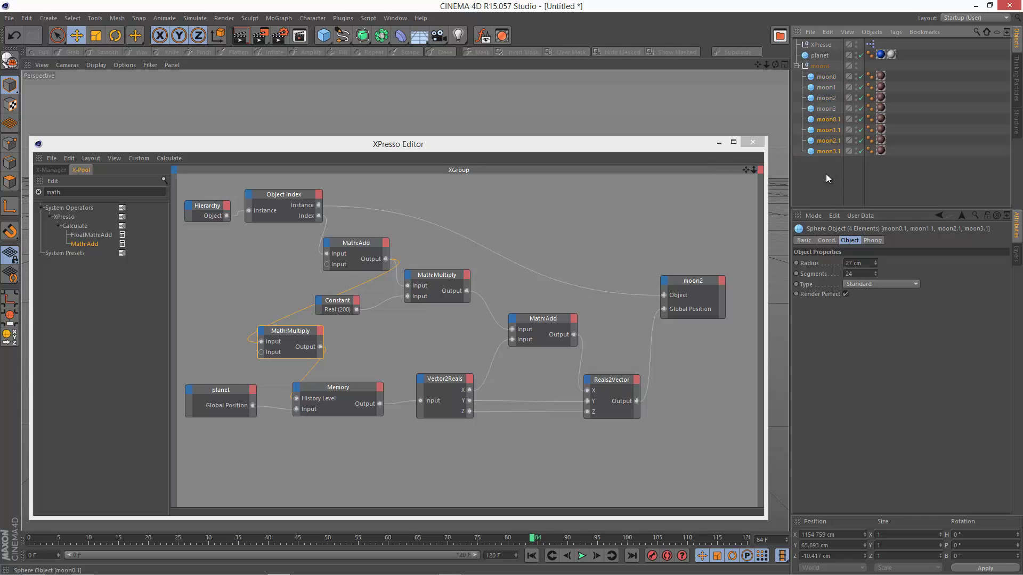
{"action": "left_click", "coordinate": [718, 142]}
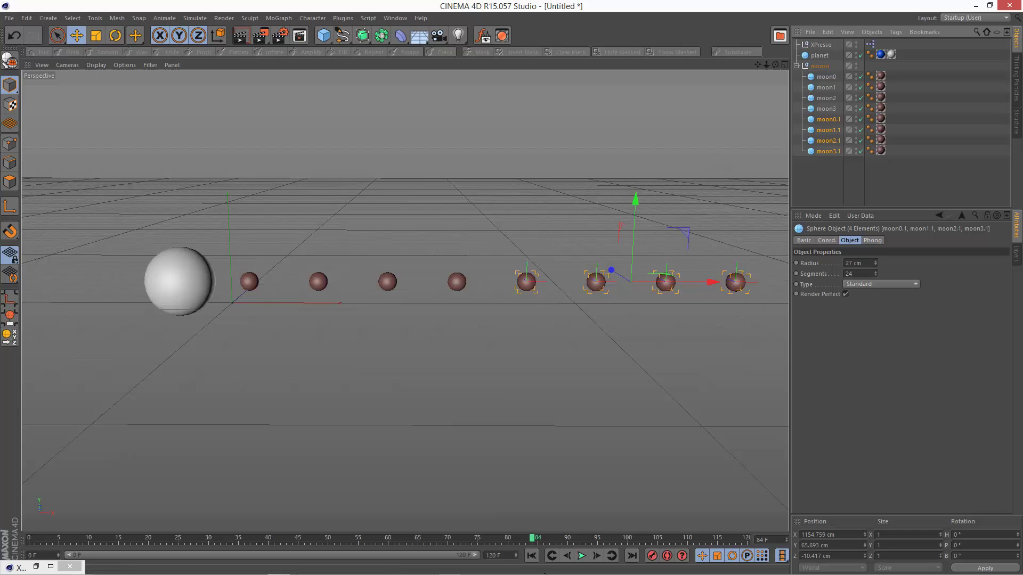
{"action": "left_click", "coordinate": [532, 556]}
{"action": "left_click", "coordinate": [581, 556]}
Step: Select the planet and raise it during playback to watch the eight moons follow
{"action": "left_click", "coordinate": [327, 332]}
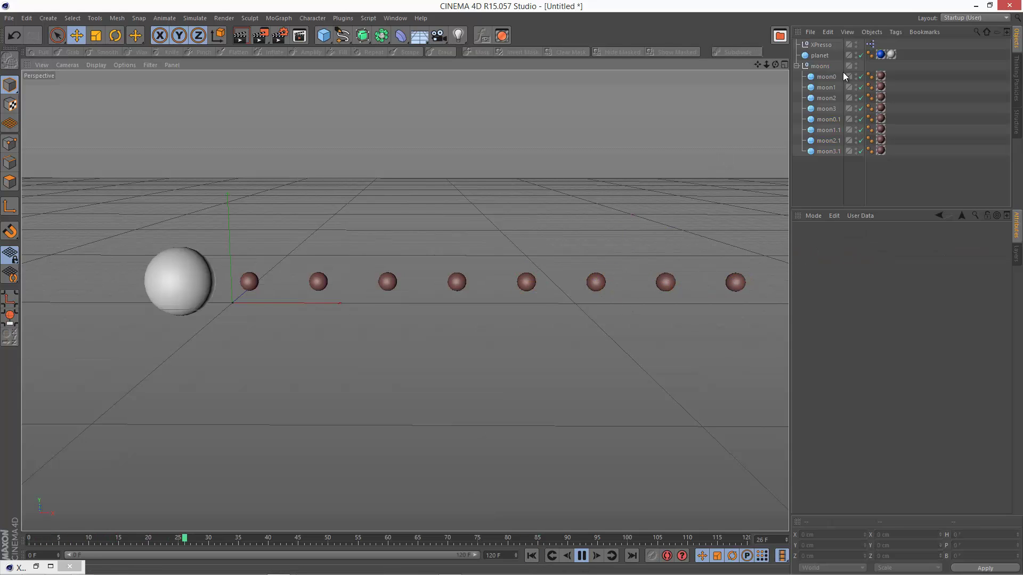
{"action": "left_click", "coordinate": [820, 55]}
{"action": "mouse_move", "coordinate": [176, 197]}
{"action": "left_mouse_down"}
{"action": "mouse_move", "coordinate": [172, 122]}
{"action": "mouse_move", "coordinate": [183, 224]}
{"action": "mouse_move", "coordinate": [177, 136]}
{"action": "mouse_move", "coordinate": [187, 212]}
{"action": "left_mouse_up"}
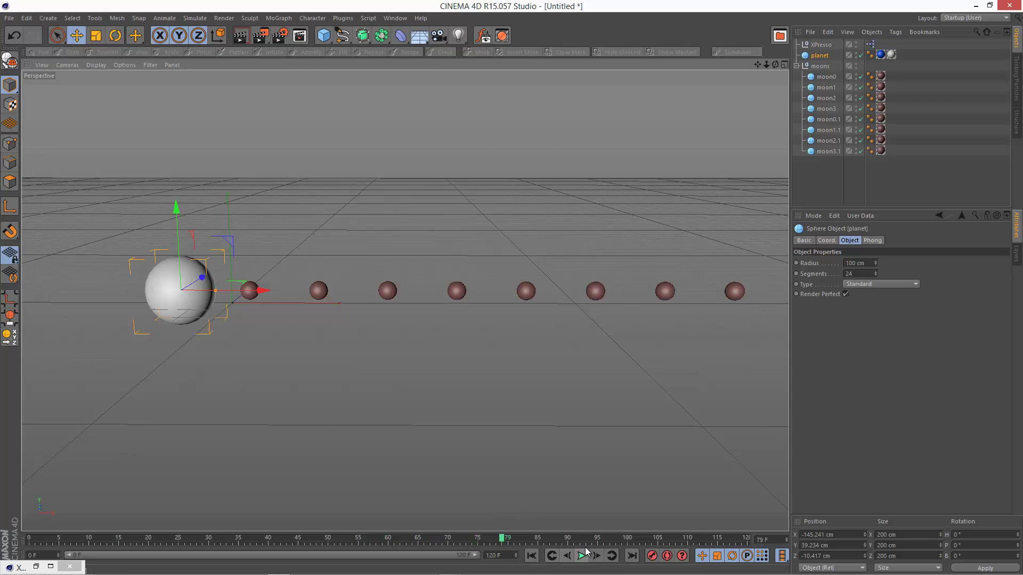
{"action": "left_click_drag", "start_coordinate": [182, 216], "coordinate": [173, 149]}
{"action": "left_click", "coordinate": [580, 557]}
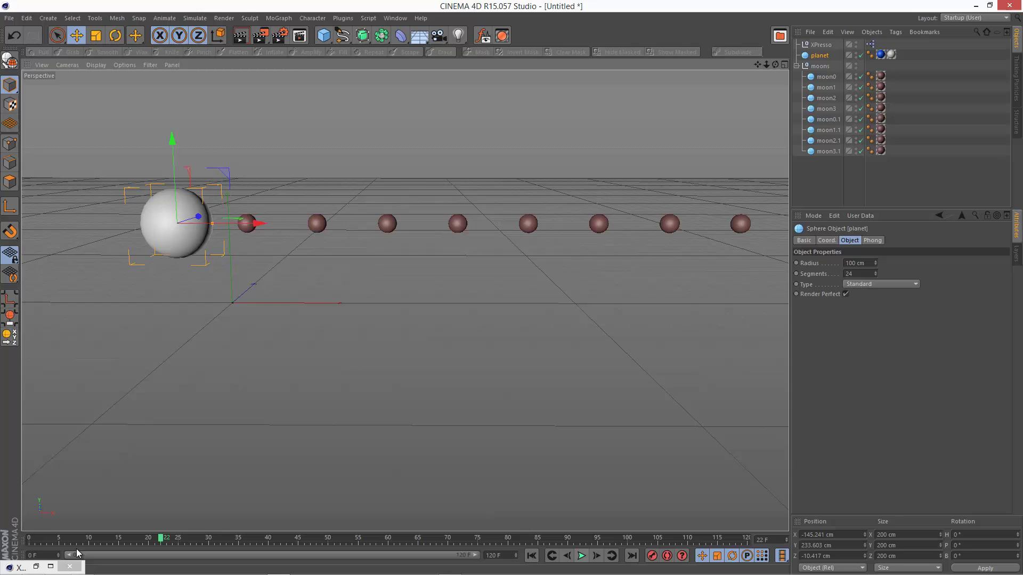
{"action": "left_click", "coordinate": [36, 567]}
Step: Change the Memory node's History Depth from 10 to 100 in the Attributes panel
{"action": "left_click", "coordinate": [359, 389]}
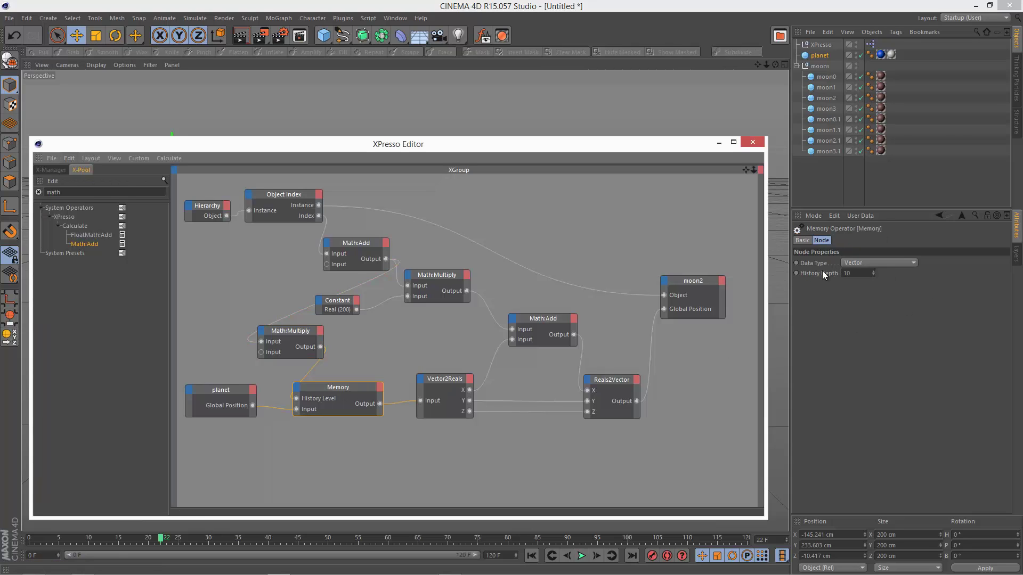
{"action": "left_click", "coordinate": [852, 273]}
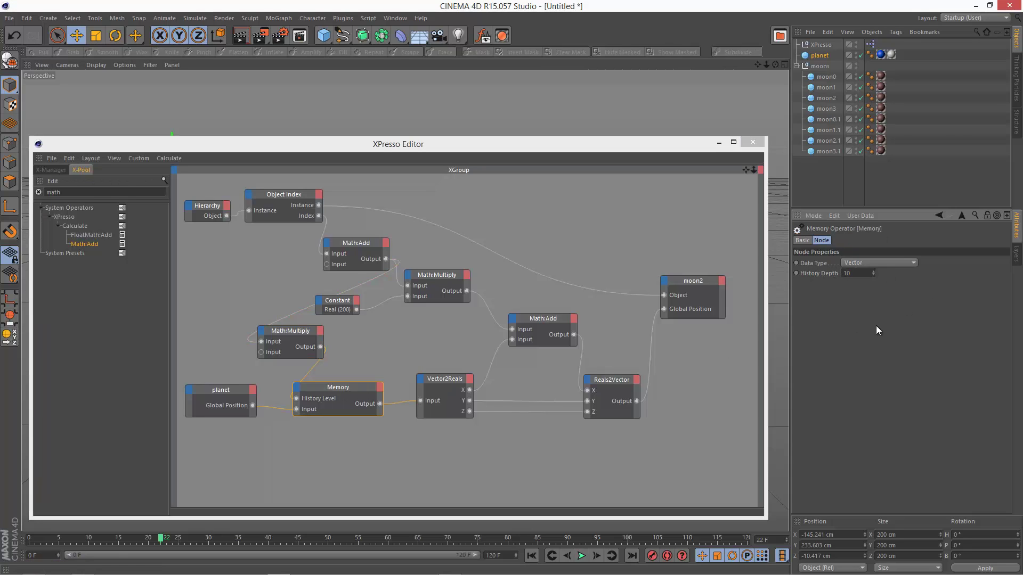
{"action": "type", "text": "0"}
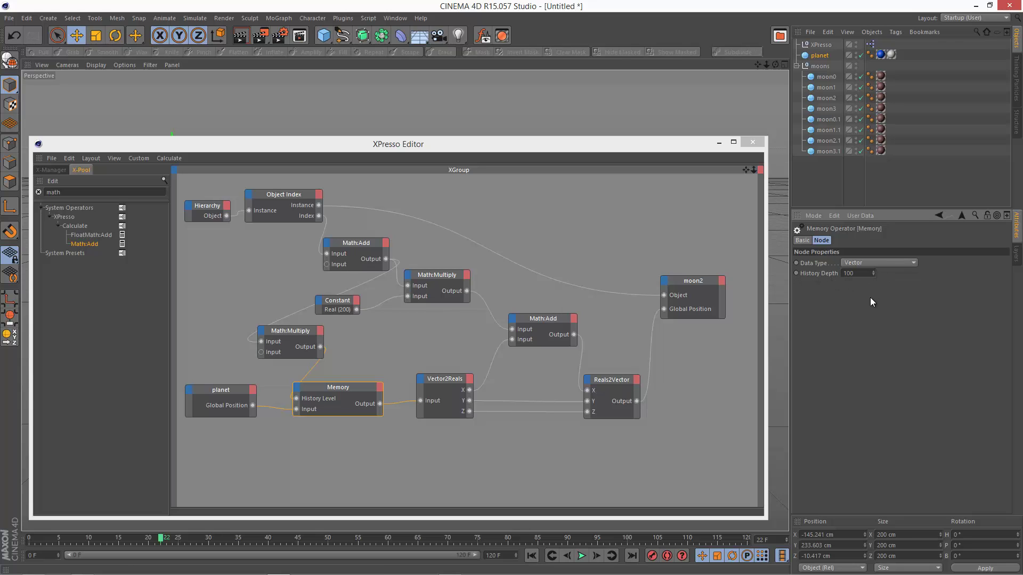
Step: Play the animation and move the planet down to test the eight moons' delay
{"action": "left_click", "coordinate": [719, 142]}
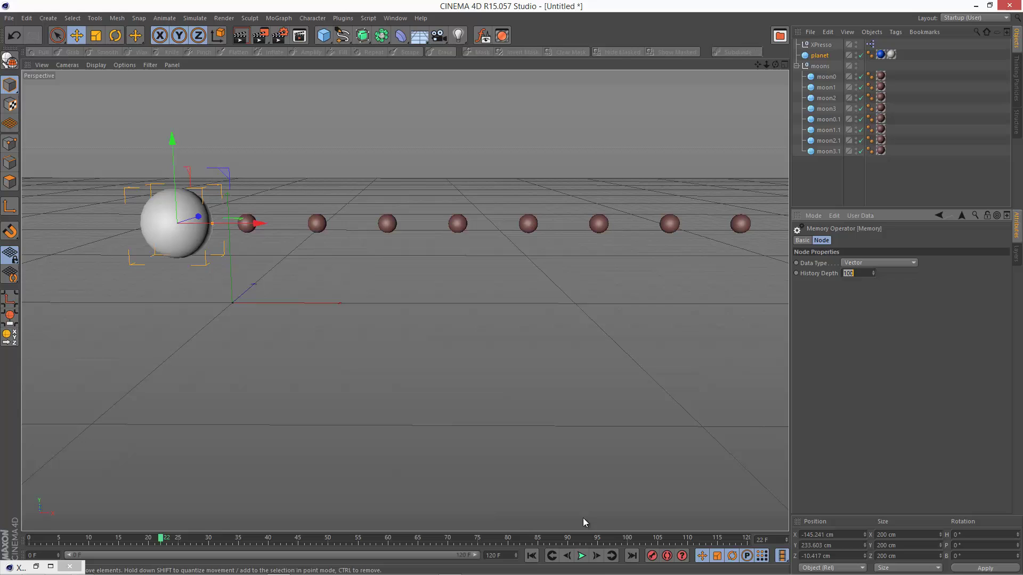
{"action": "left_click", "coordinate": [582, 556]}
{"action": "left_click_drag", "start_coordinate": [171, 141], "coordinate": [190, 163]}
{"action": "left_click", "coordinate": [581, 556]}
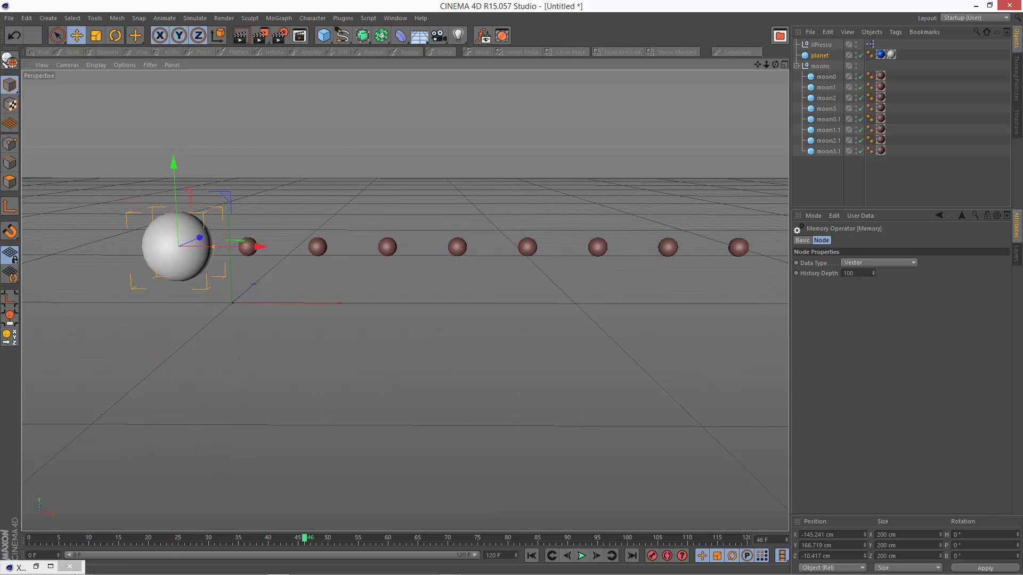
{"action": "left_click", "coordinate": [38, 568]}
Step: Set the Math:Multiply node's Input 2 to 2, then play and drag the planet to test
{"action": "left_click", "coordinate": [307, 330]}
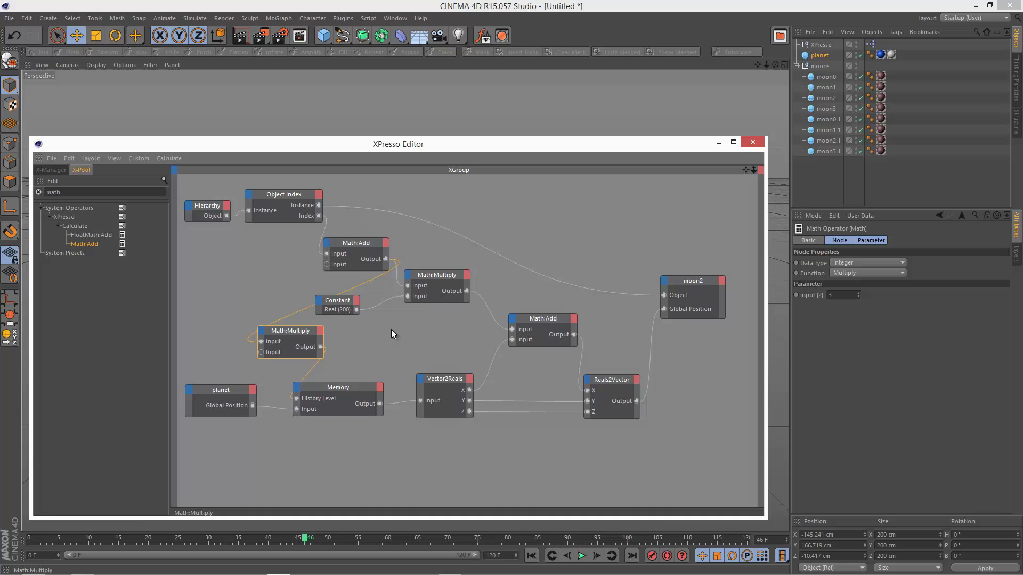
{"action": "left_click", "coordinate": [858, 297]}
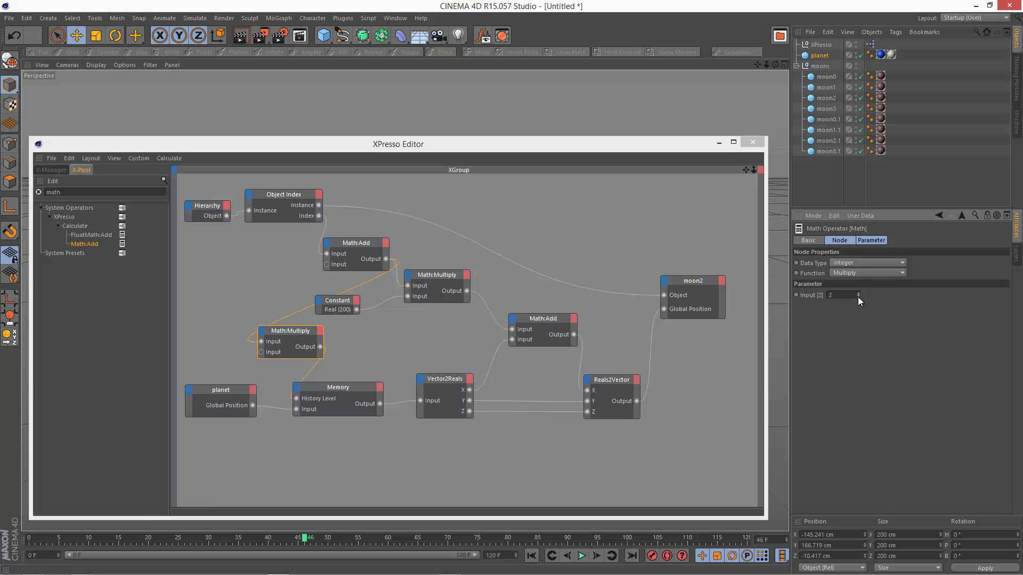
{"action": "left_click", "coordinate": [719, 143]}
{"action": "left_click", "coordinate": [582, 556]}
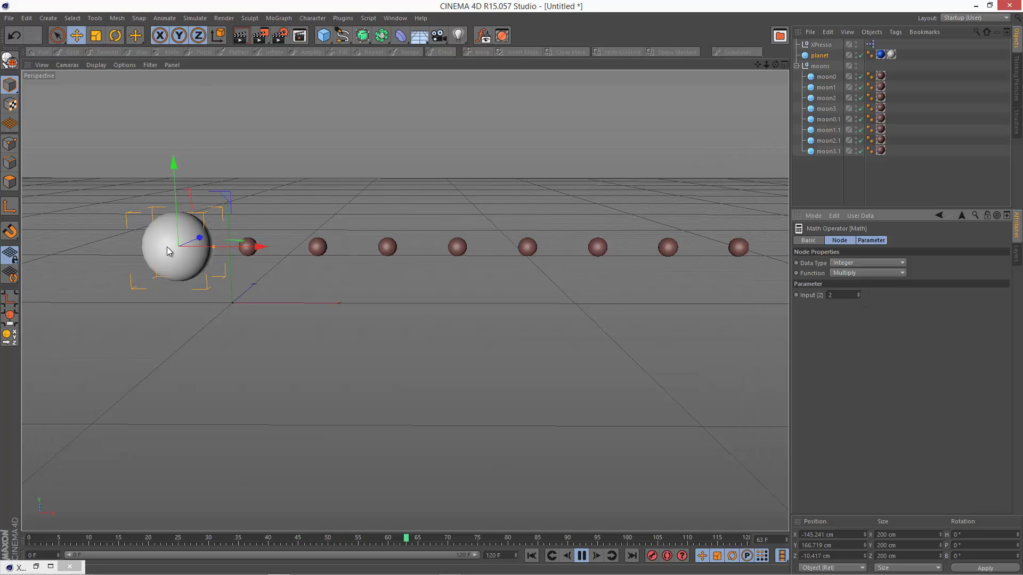
{"action": "left_click_drag", "start_coordinate": [167, 247], "coordinate": [189, 329]}
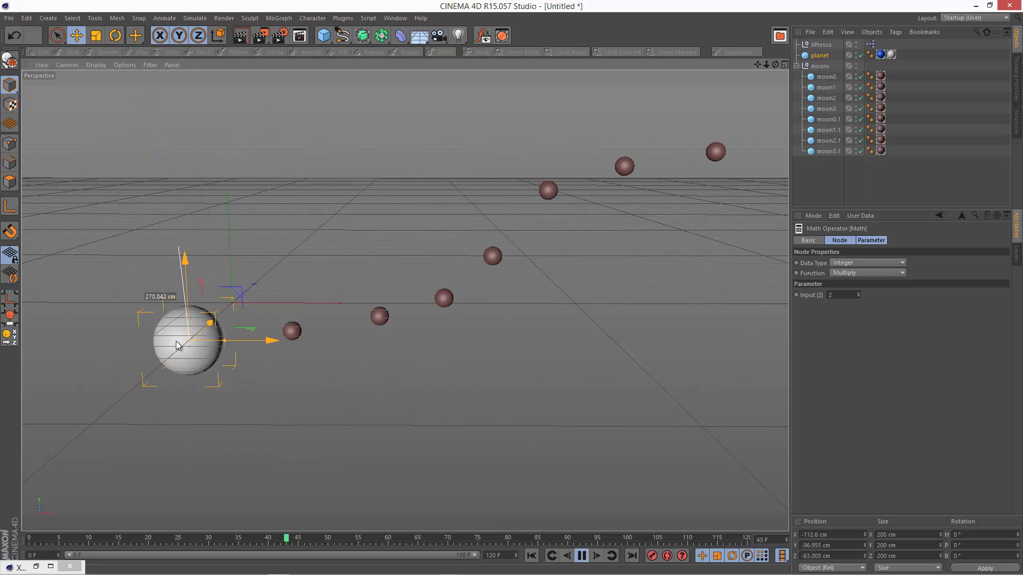
{"action": "left_click", "coordinate": [582, 556]}
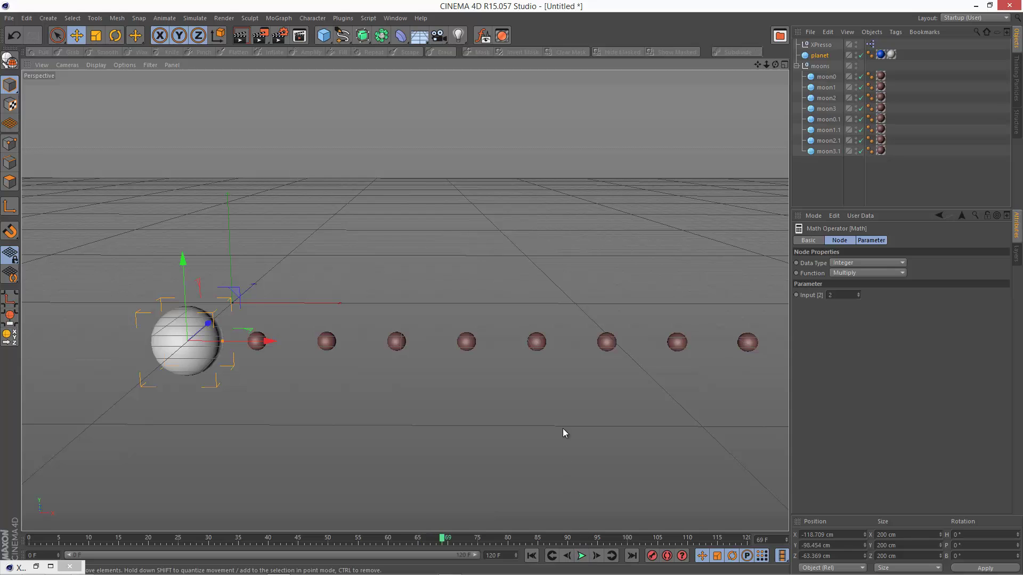